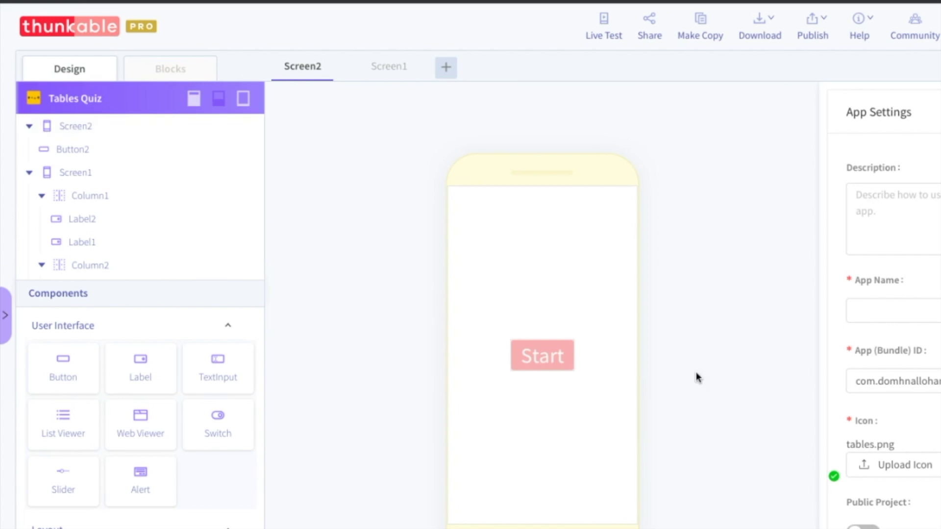
Enter 'Tables Quiz' as the project's App Name in the App Settings panel.
{"action": "left_click", "coordinate": [923, 305]}
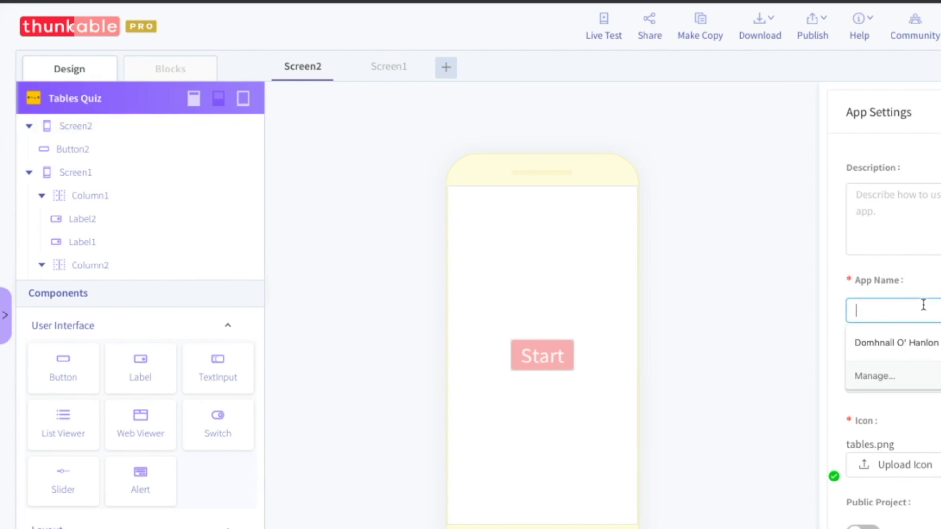
{"action": "type", "text": "Tabel"}
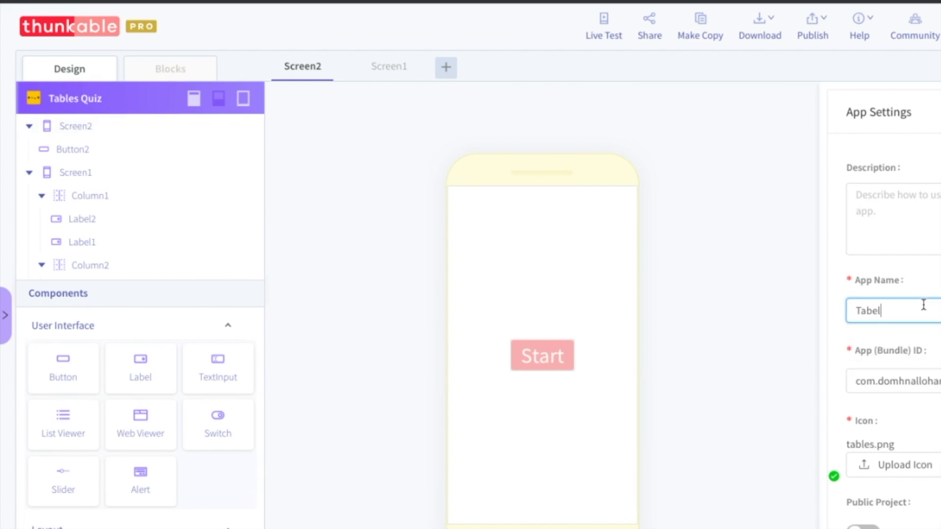
{"action": "key", "text": "BackSpace"}
{"action": "key", "text": "BackSpace"}
{"action": "type", "text": "les Quiz"}
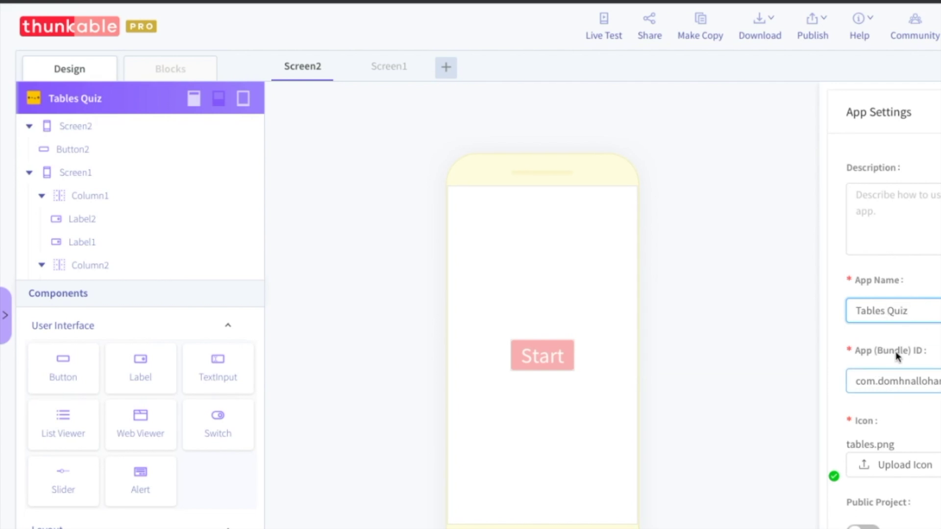
{"action": "left_click", "coordinate": [868, 415]}
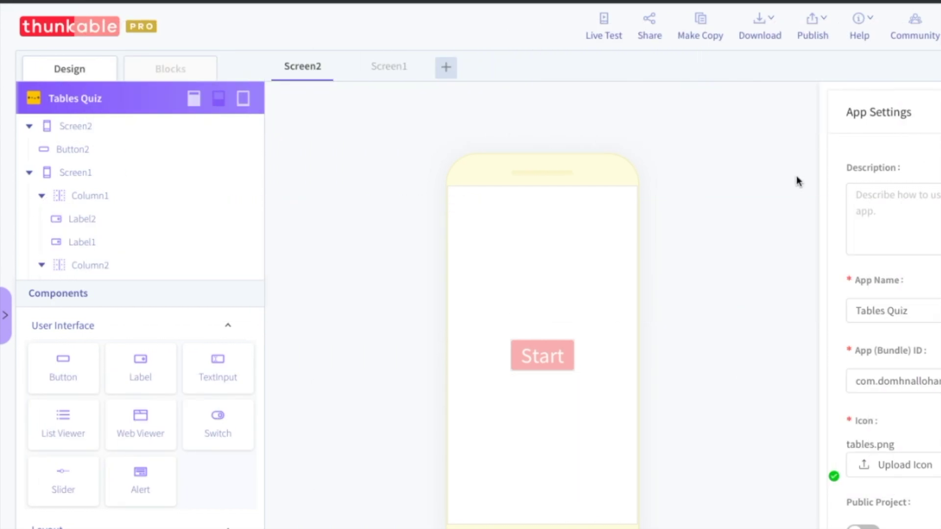
Start the Publish to App Store (iOS) wizard from the Publish menu.
{"action": "left_click", "coordinate": [817, 33]}
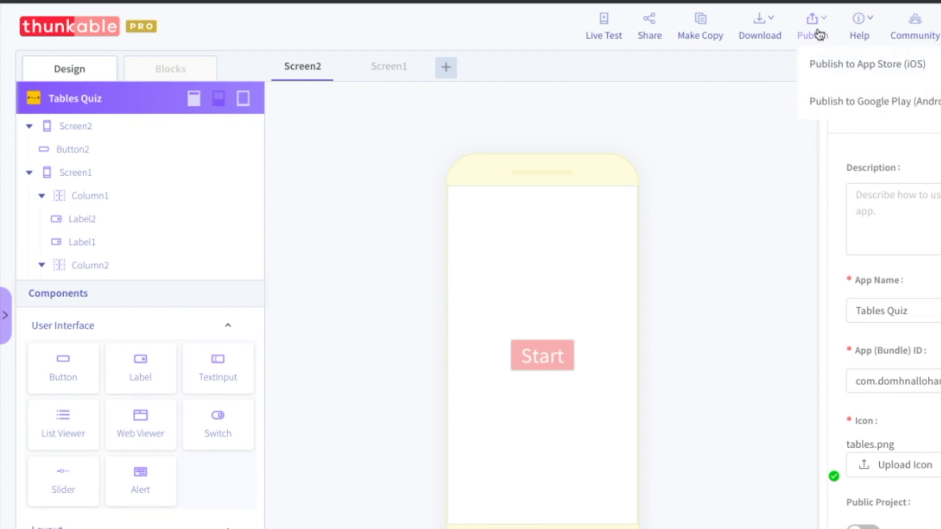
{"action": "left_click", "coordinate": [839, 73]}
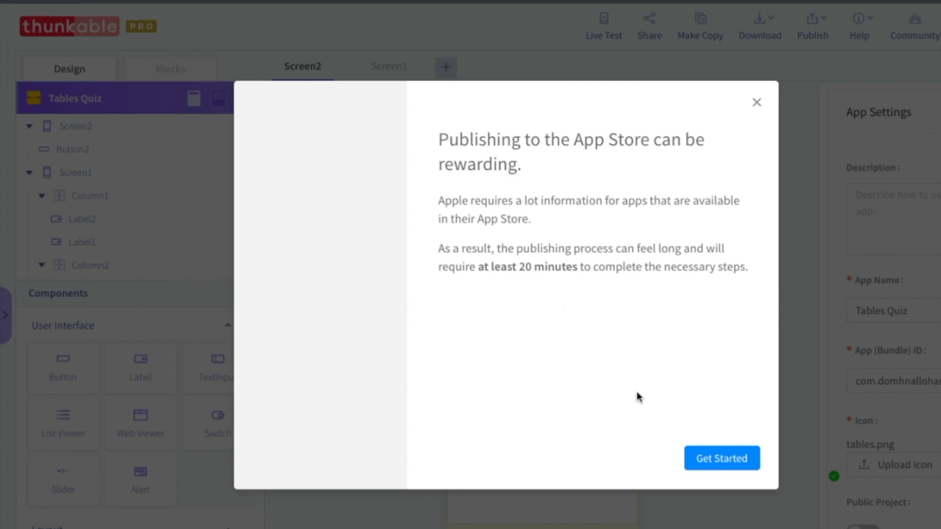
{"action": "left_click", "coordinate": [707, 460]}
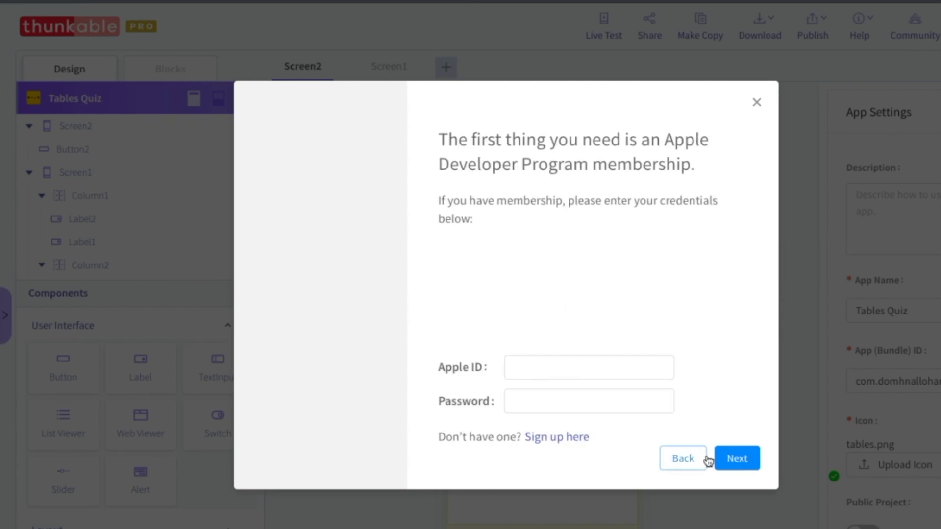
Enter the Apple ID and its password to reach the Register app step.
{"action": "left_click", "coordinate": [591, 367]}
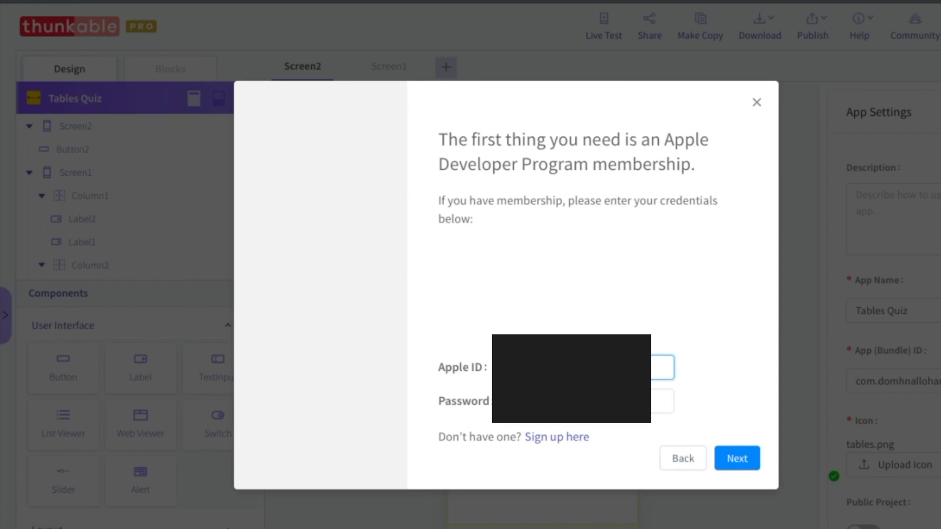
{"action": "type", "text": "d"}
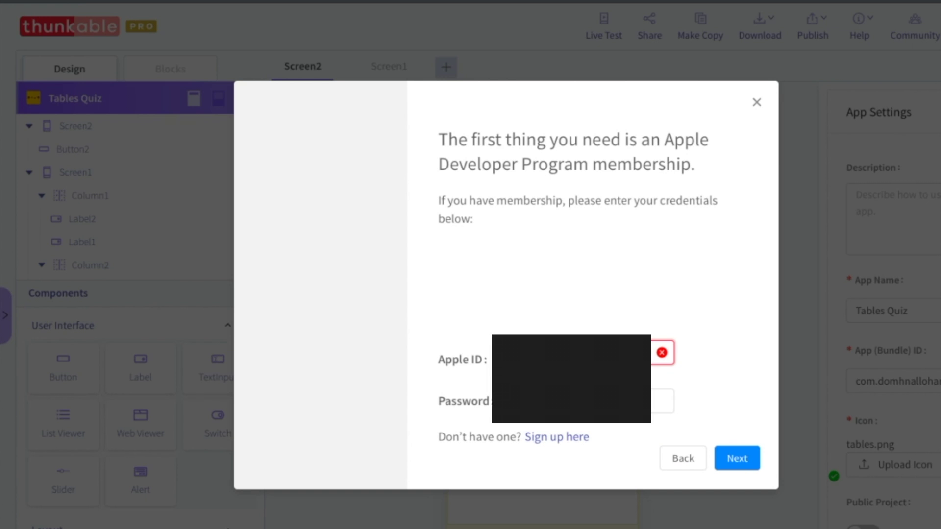
{"action": "type", "text": "com"}
{"action": "key", "text": "Tab"}
{"action": "type", "text": "*"}
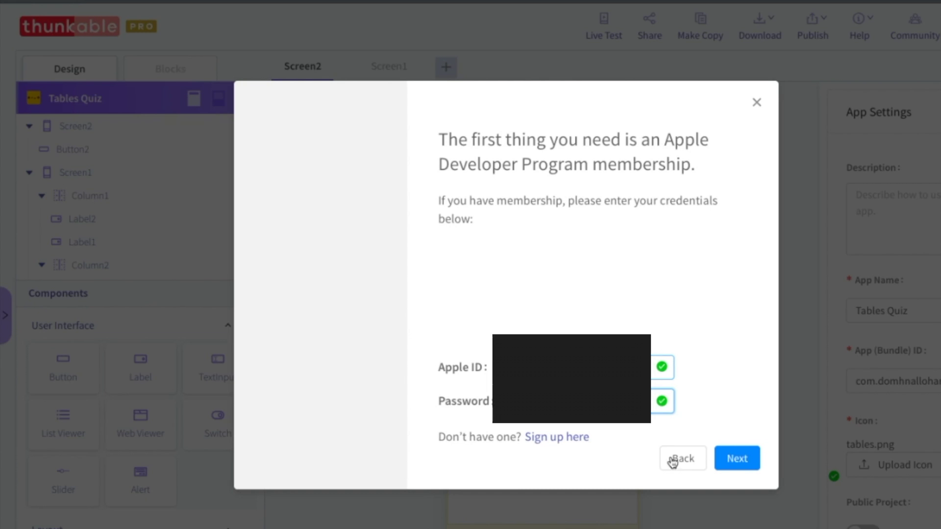
{"action": "left_click", "coordinate": [738, 461]}
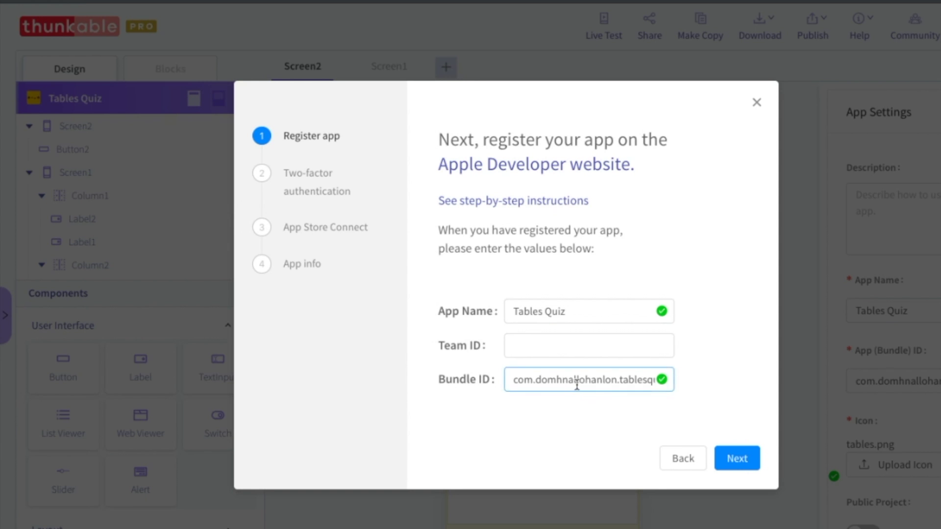
{"action": "left_click", "coordinate": [563, 353]}
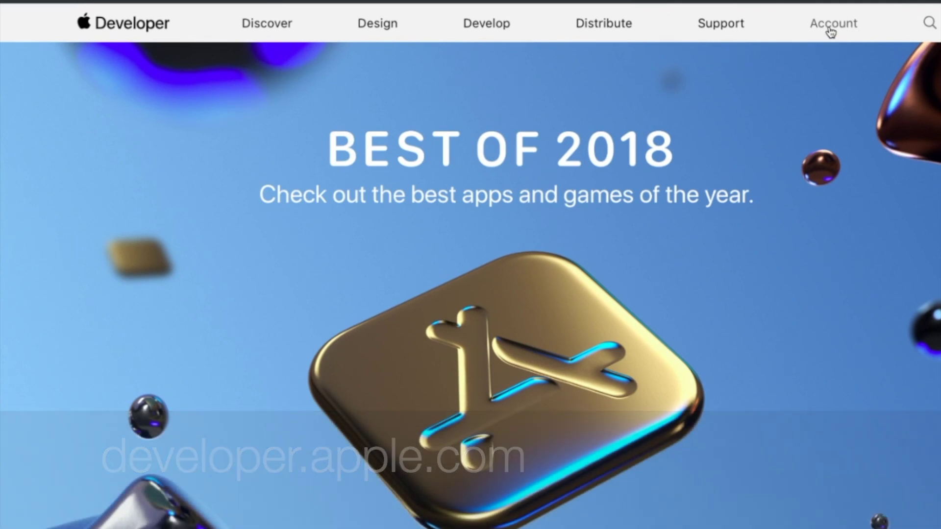
Sign in to the Apple Developer account with the Apple ID and verification code, skipping browser trust.
{"action": "left_click", "coordinate": [830, 31]}
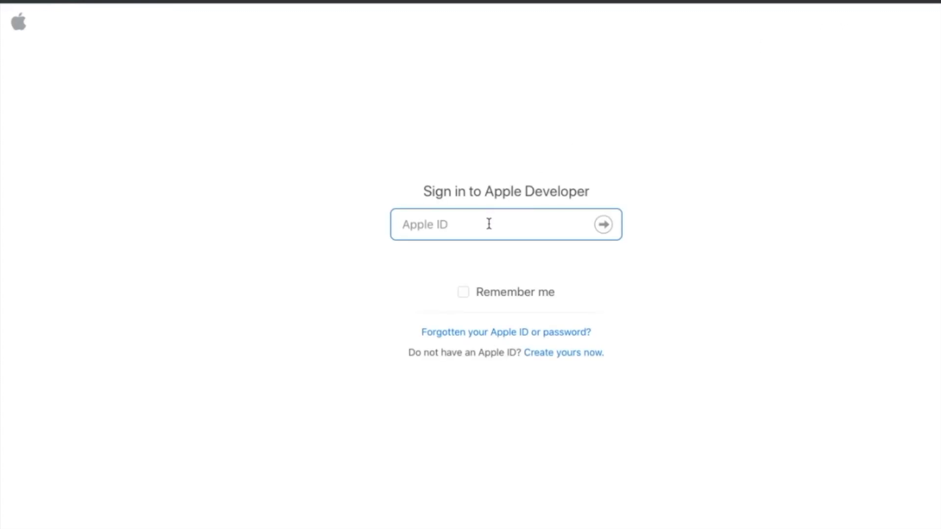
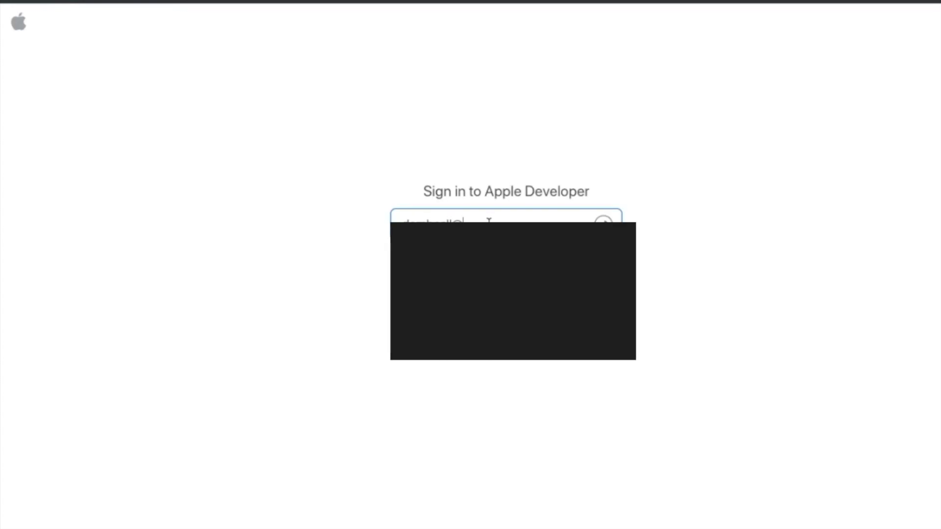
{"action": "key", "text": "Return"}
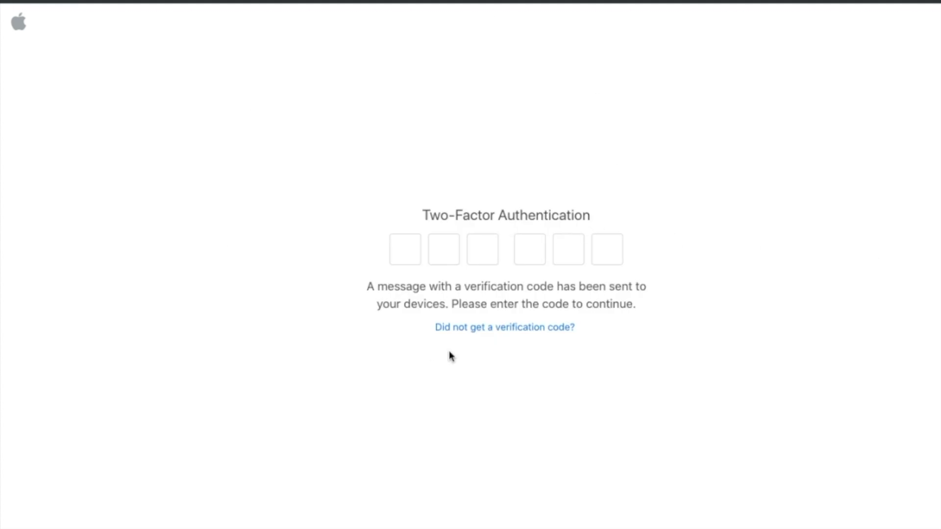
{"action": "left_click", "coordinate": [408, 261]}
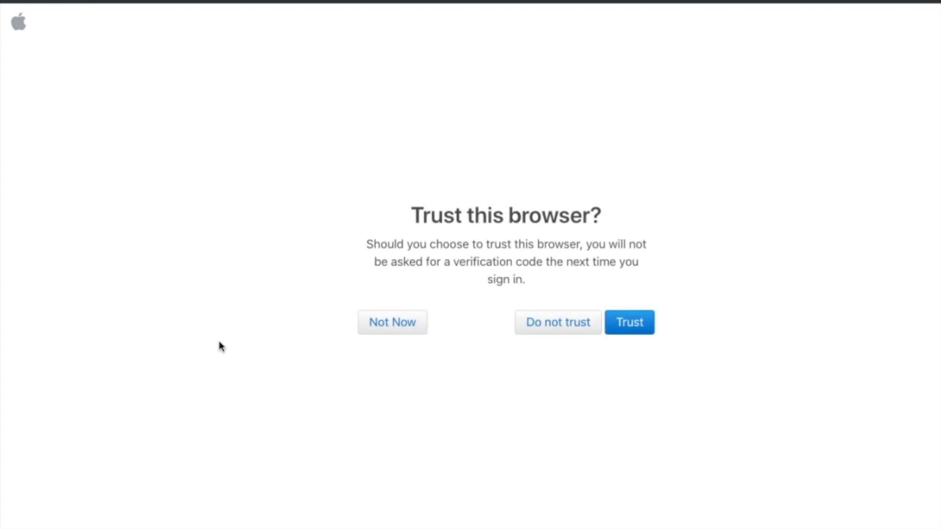
{"action": "left_click", "coordinate": [399, 328]}
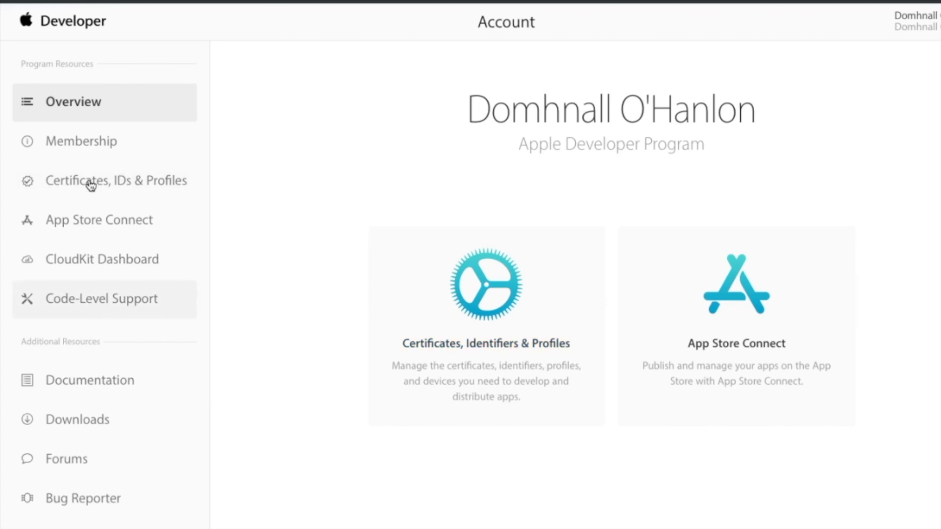
Go to Certificates, Identifiers & Profiles > App IDs and start registering a new App ID.
{"action": "left_click", "coordinate": [514, 336]}
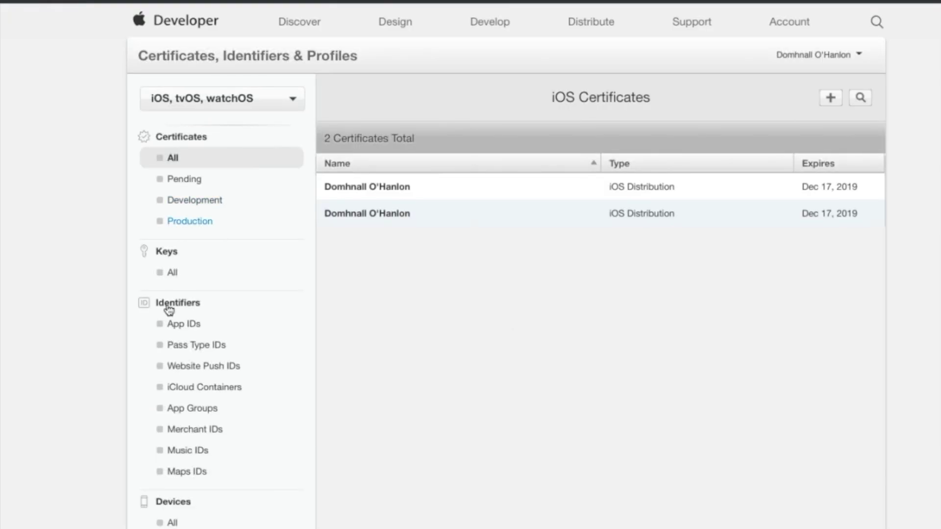
{"action": "left_click", "coordinate": [177, 329]}
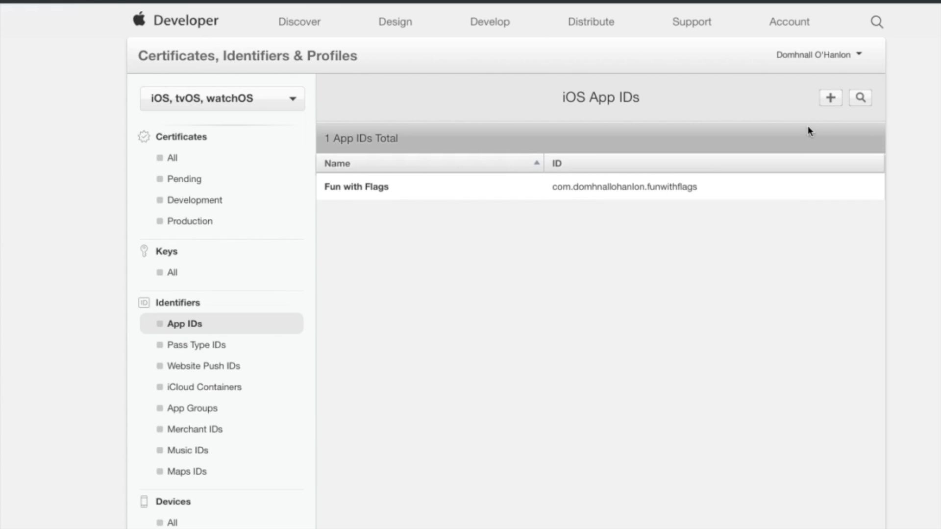
{"action": "left_click", "coordinate": [830, 100]}
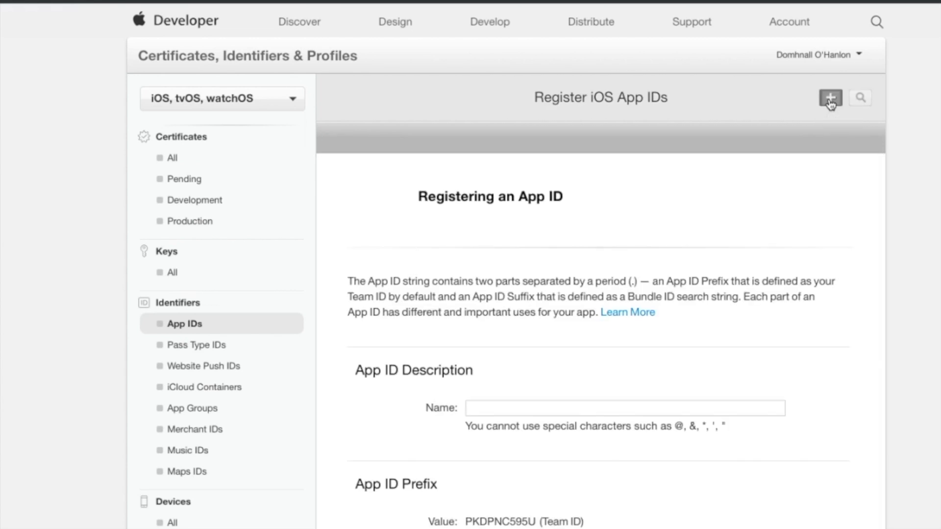
Name the App ID 'Tables Quiz', copy the Team ID, and set bundle ID com.domhnallohanlon.tablesquiz.
{"action": "scroll", "coordinate": [488, 361], "scroll_direction": "down", "scroll_amount": 2}
{"action": "left_click", "coordinate": [488, 360]}
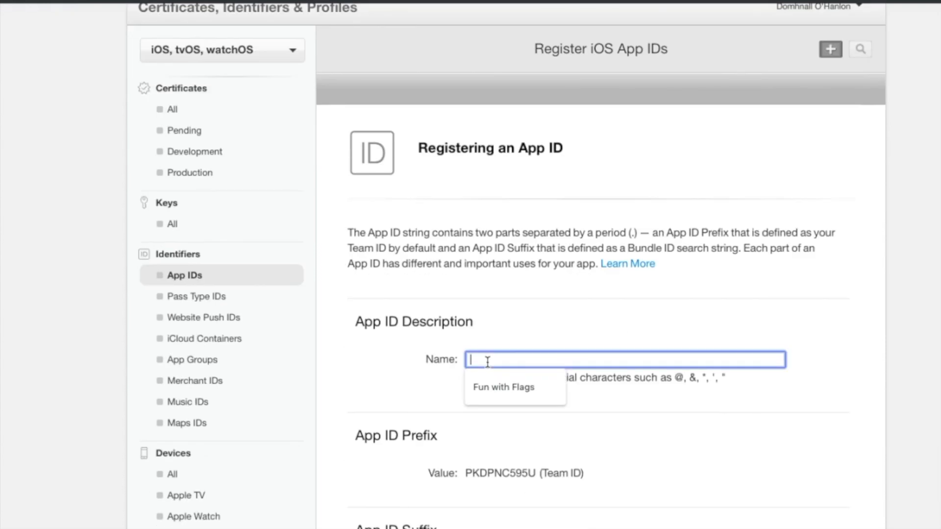
{"action": "type", "text": "Tables Quiz"}
{"action": "scroll", "coordinate": [538, 470], "scroll_direction": "down", "scroll_amount": 3}
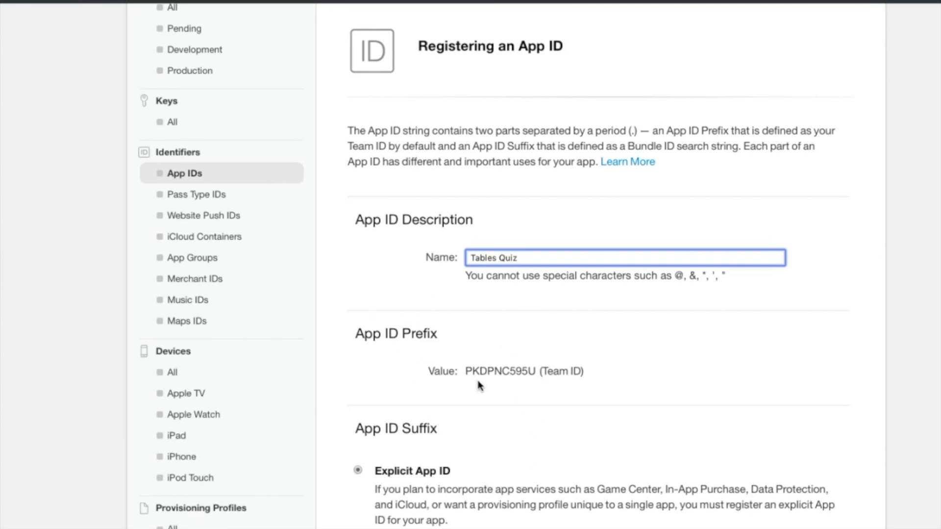
{"action": "left_click_drag", "start_coordinate": [466, 373], "coordinate": [535, 372]}
{"action": "key", "text": "ctrl+c"}
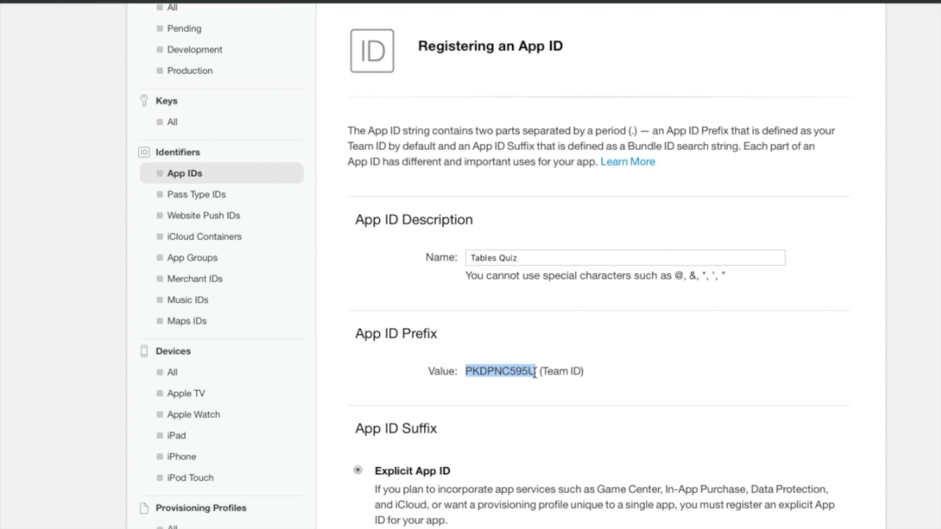
{"action": "scroll", "coordinate": [534, 374], "scroll_direction": "down", "scroll_amount": 6}
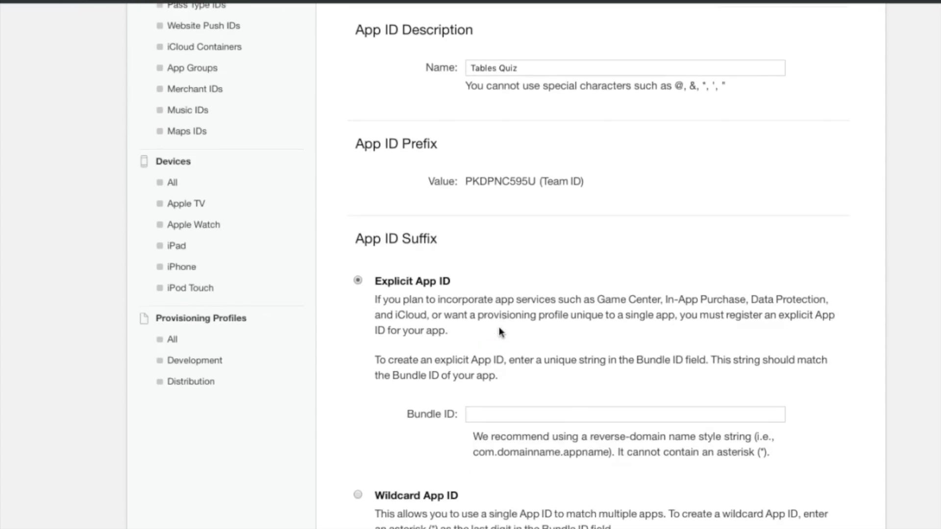
{"action": "left_click", "coordinate": [489, 330]}
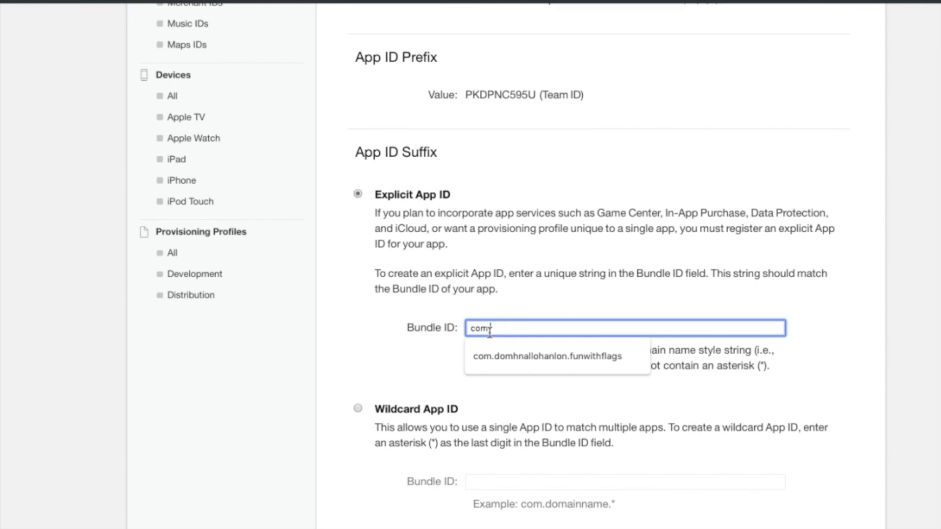
{"action": "type", "text": "com.domhnallohanlon.tables"}
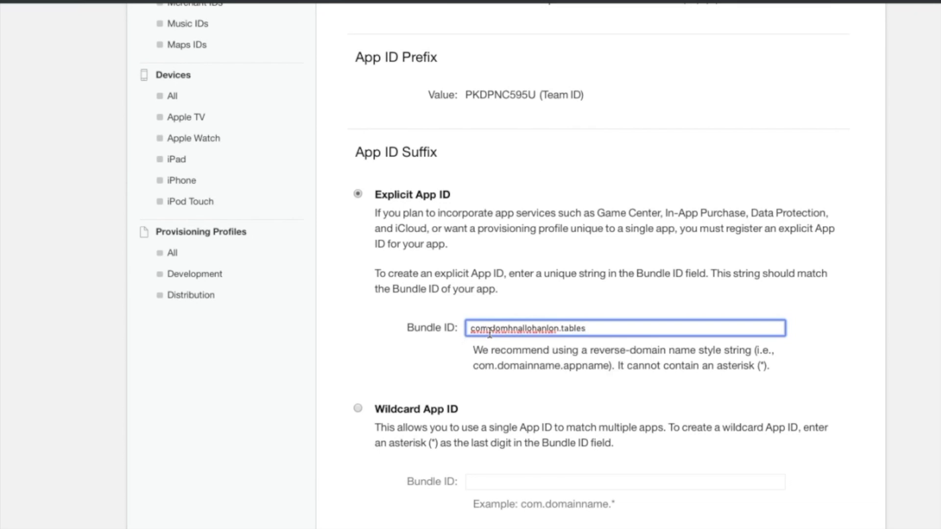
{"action": "type", "text": "quiz"}
Continue past App Services, register the Tables Quiz App ID, and return to the App IDs list.
{"action": "scroll", "coordinate": [551, 440], "scroll_direction": "down", "scroll_amount": 6}
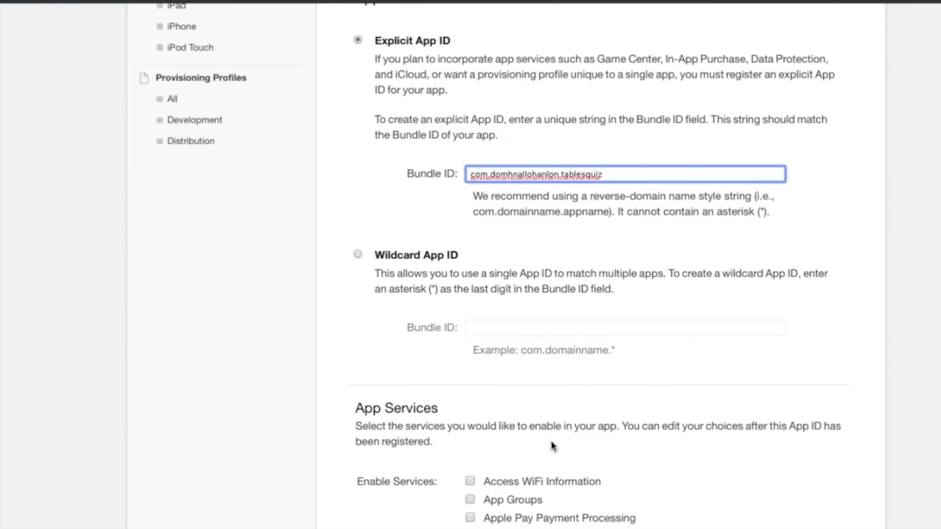
{"action": "scroll", "coordinate": [551, 446], "scroll_direction": "down", "scroll_amount": 2}
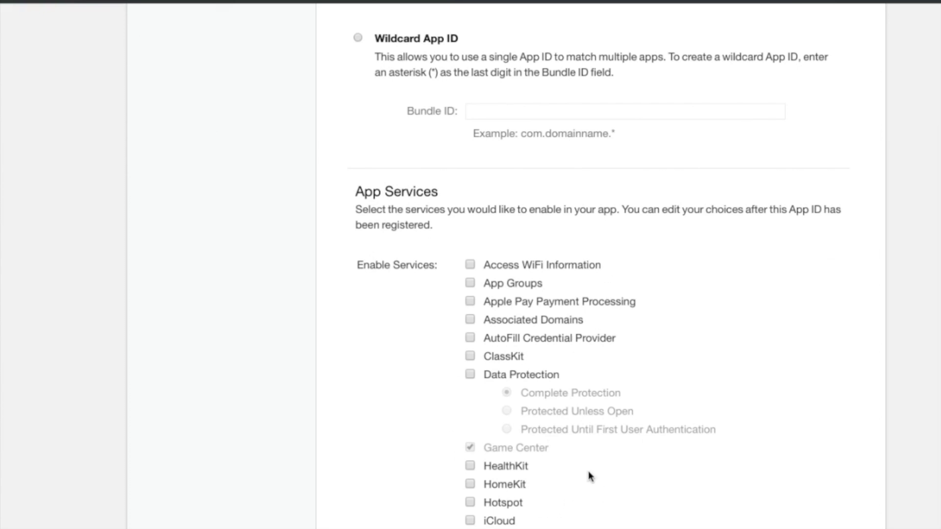
{"action": "scroll", "coordinate": [589, 473], "scroll_direction": "down", "scroll_amount": 4}
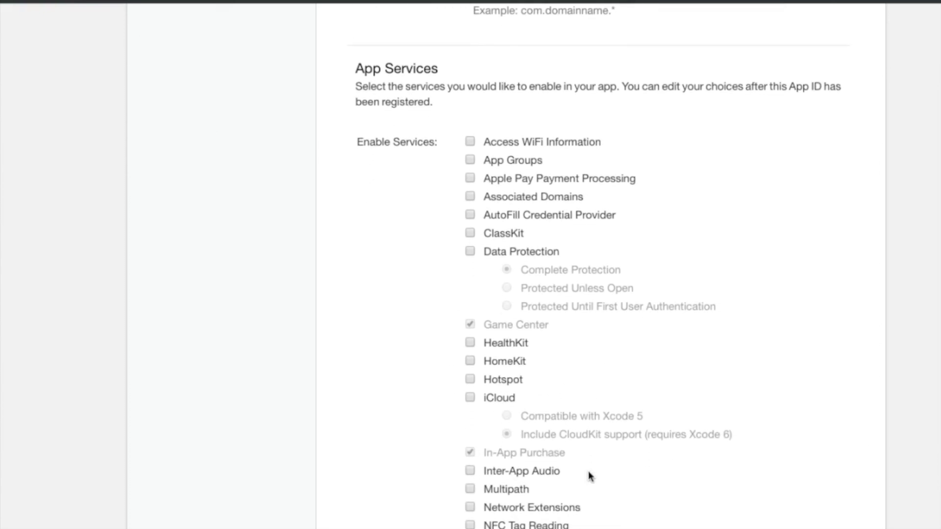
{"action": "scroll", "coordinate": [590, 475], "scroll_direction": "down", "scroll_amount": 2}
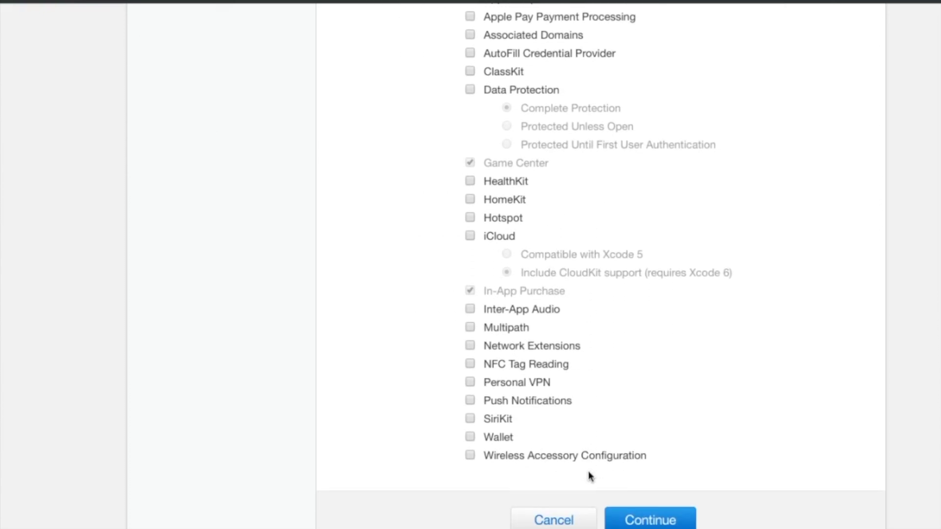
{"action": "left_click", "coordinate": [647, 513]}
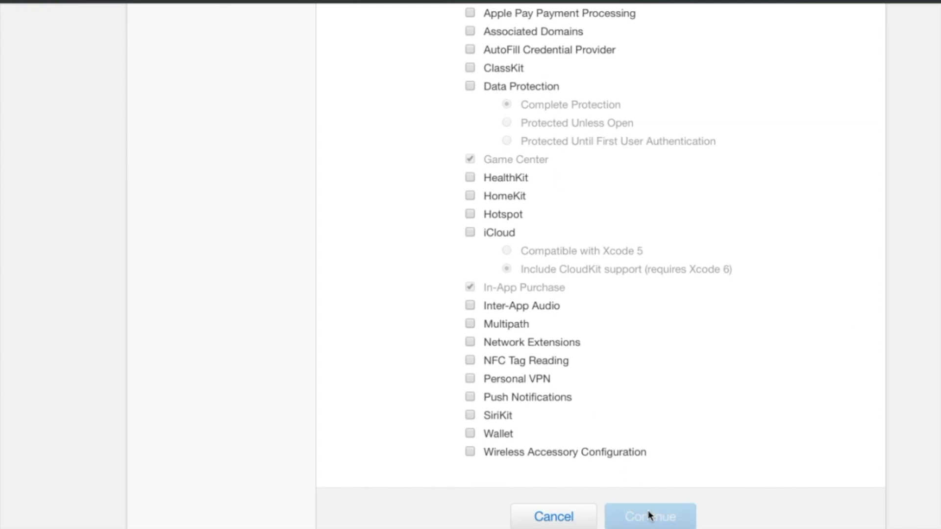
{"action": "left_click", "coordinate": [650, 516]}
{"action": "scroll", "coordinate": [642, 338], "scroll_direction": "up", "scroll_amount": 7}
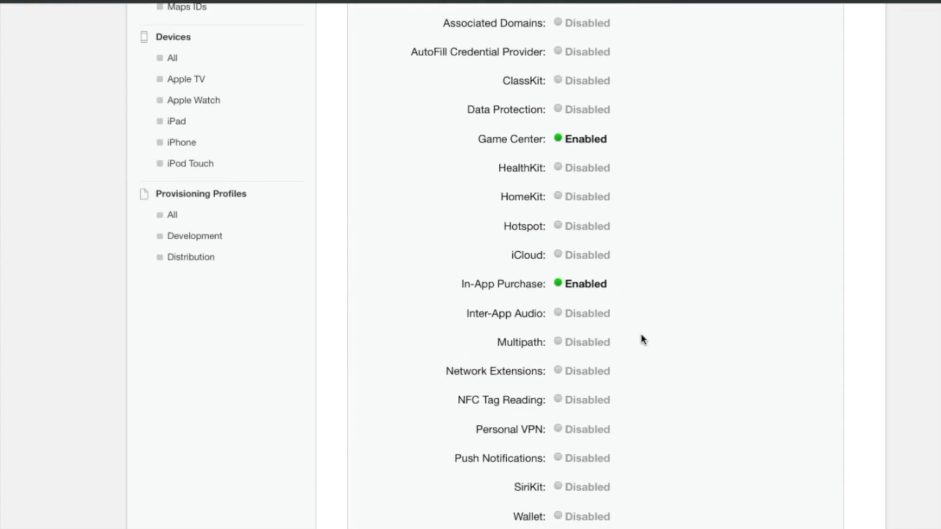
{"action": "scroll", "coordinate": [642, 338], "scroll_direction": "up", "scroll_amount": 3}
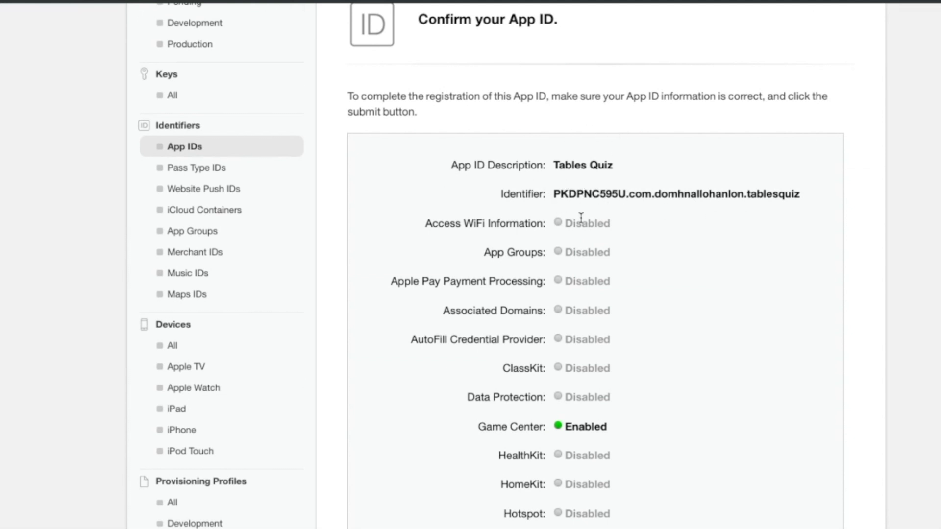
{"action": "scroll", "coordinate": [580, 216], "scroll_direction": "down", "scroll_amount": 5}
{"action": "scroll", "coordinate": [581, 217], "scroll_direction": "down", "scroll_amount": 5}
{"action": "left_click", "coordinate": [652, 513]}
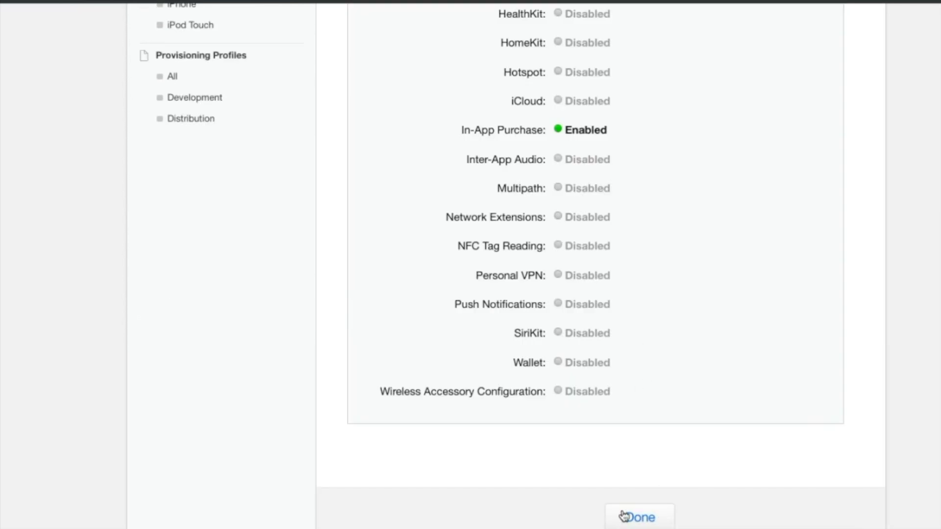
{"action": "left_click", "coordinate": [628, 524]}
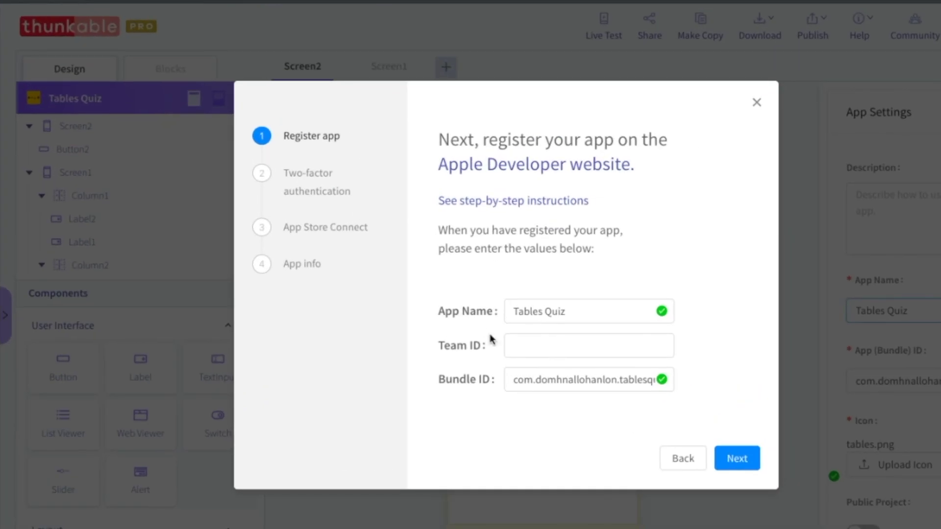
Paste the copied Team ID into Thunkable's Register app step and continue.
{"action": "left_click", "coordinate": [521, 343]}
{"action": "key", "text": "ctrl+v"}
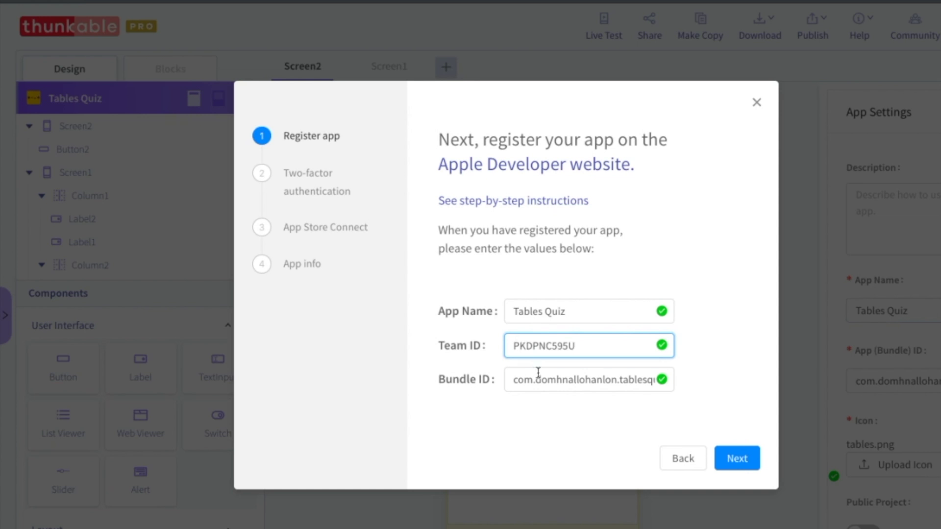
{"action": "left_click", "coordinate": [736, 460]}
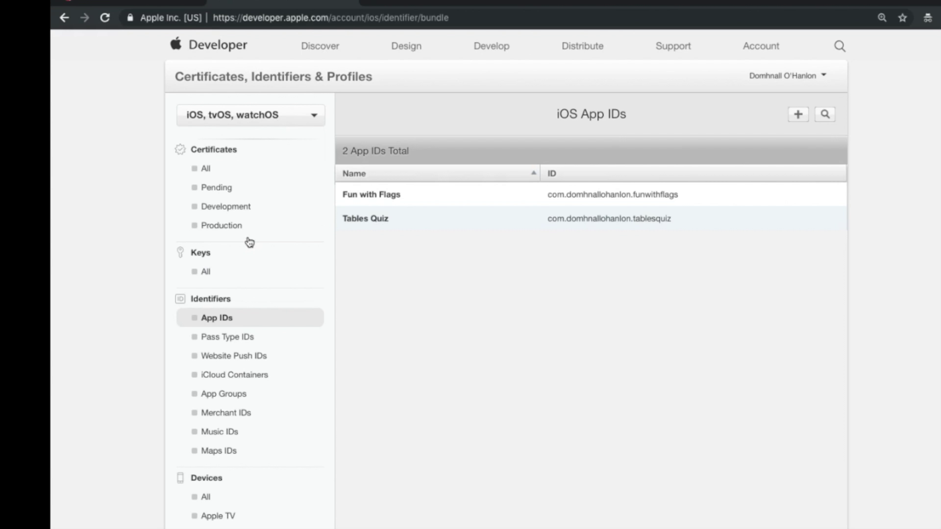
Start a new iOS certificate of type App Store and Ad Hoc.
{"action": "left_click", "coordinate": [205, 170]}
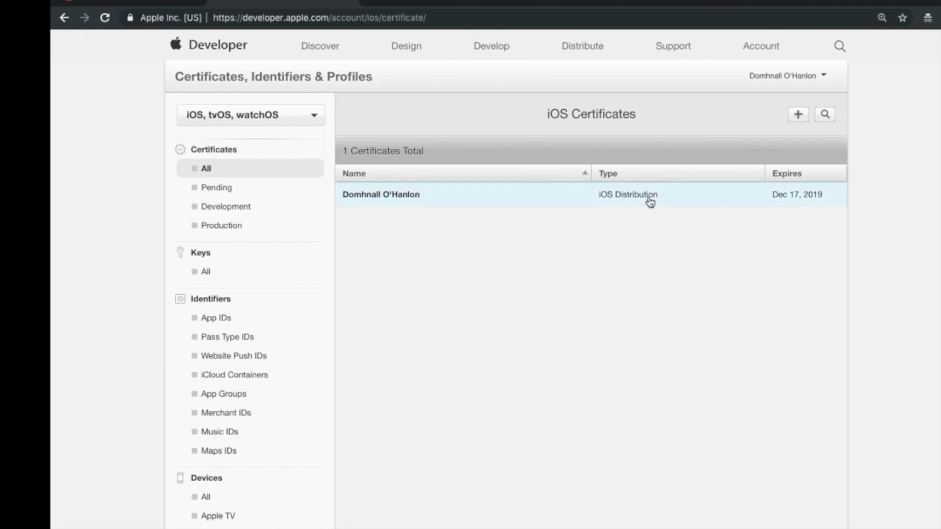
{"action": "left_click", "coordinate": [798, 115]}
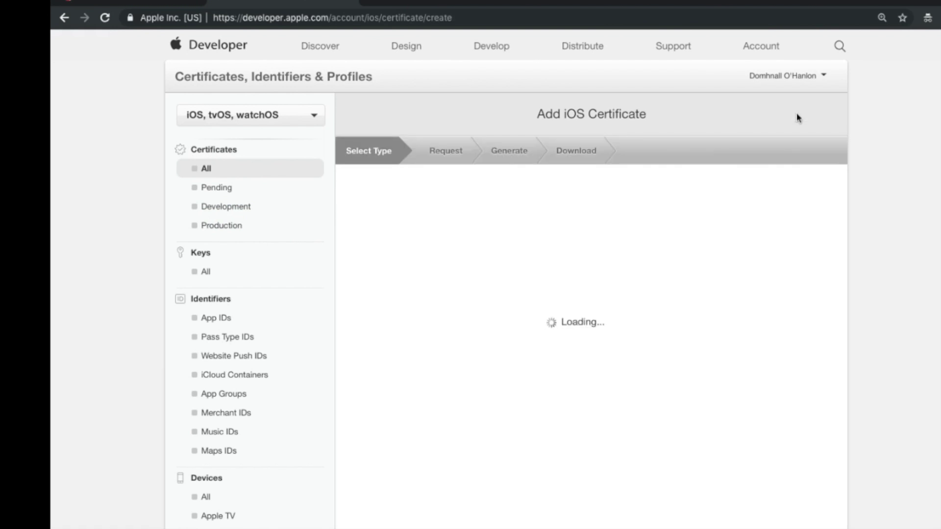
{"action": "scroll", "coordinate": [683, 249], "scroll_direction": "down", "scroll_amount": 4}
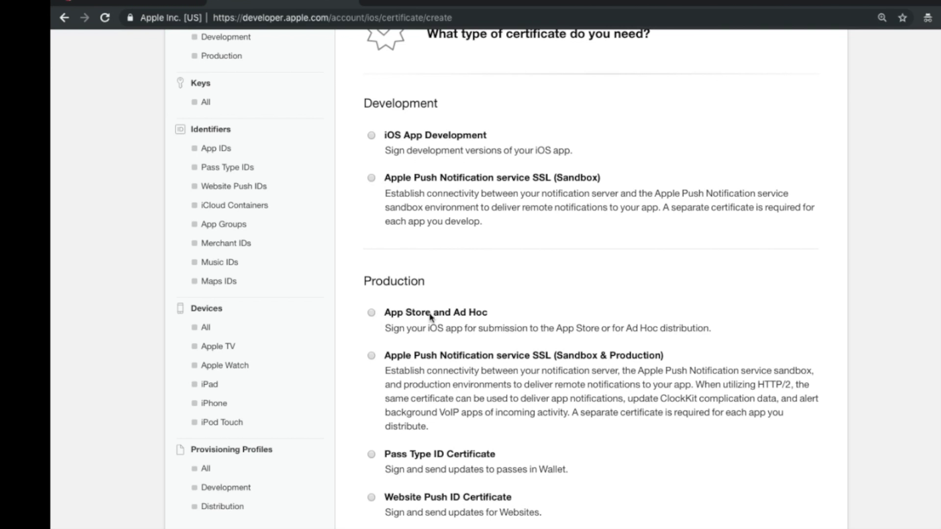
{"action": "left_click", "coordinate": [371, 314]}
{"action": "scroll", "coordinate": [497, 384], "scroll_direction": "down", "scroll_amount": 10}
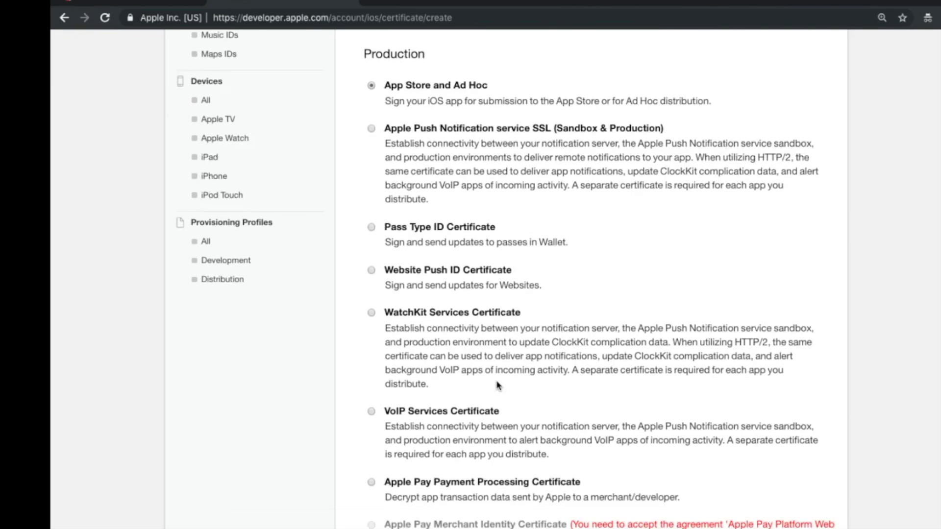
{"action": "left_click", "coordinate": [632, 514]}
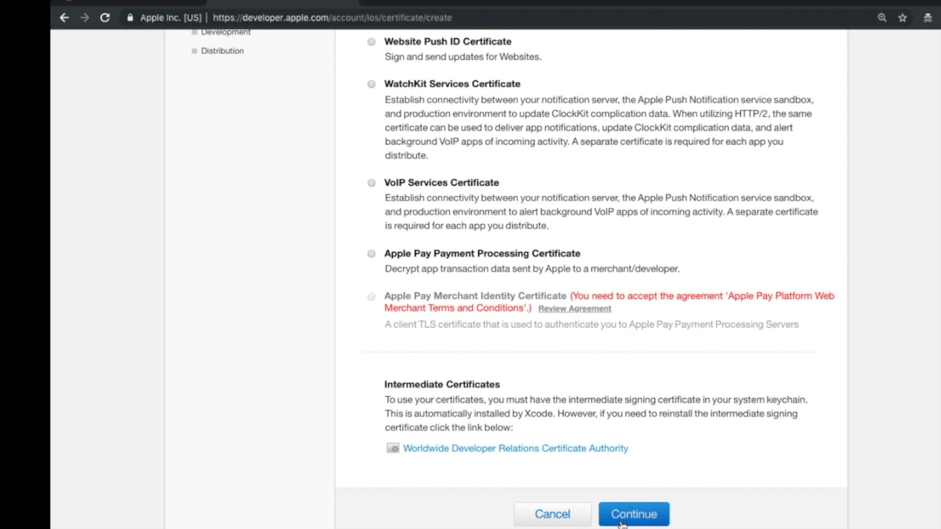
Advance to the CSR upload step and download the CSR file from Thunkable.
{"action": "scroll", "coordinate": [609, 324], "scroll_direction": "up", "scroll_amount": 1}
{"action": "scroll", "coordinate": [609, 323], "scroll_direction": "up", "scroll_amount": 1}
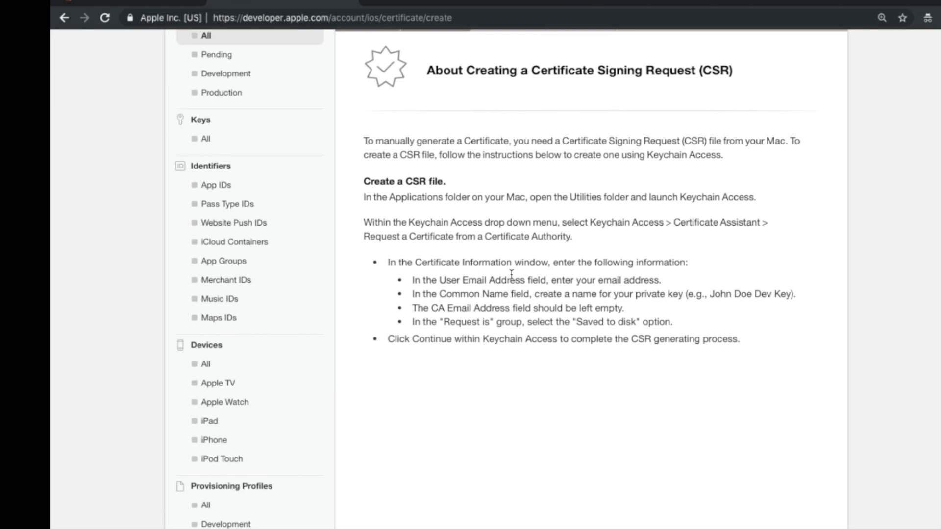
{"action": "scroll", "coordinate": [511, 294], "scroll_direction": "down", "scroll_amount": 2}
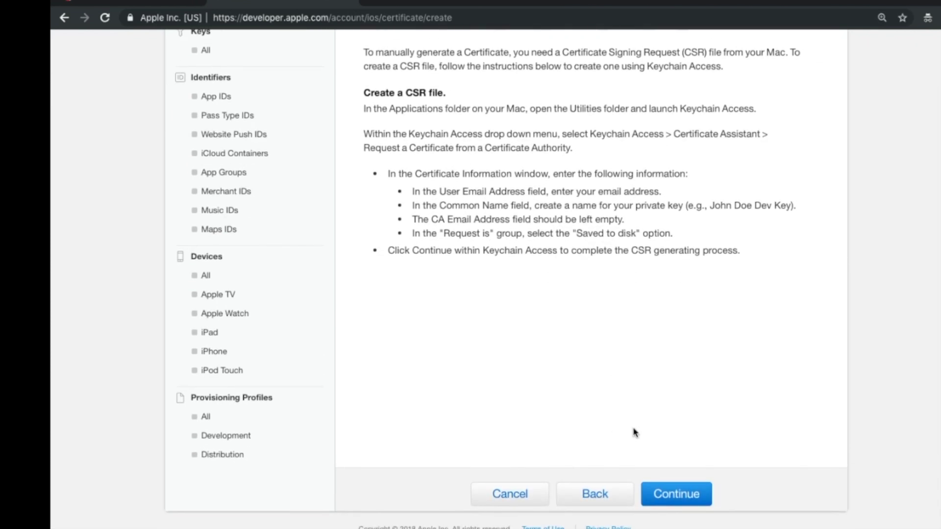
{"action": "left_click", "coordinate": [682, 497]}
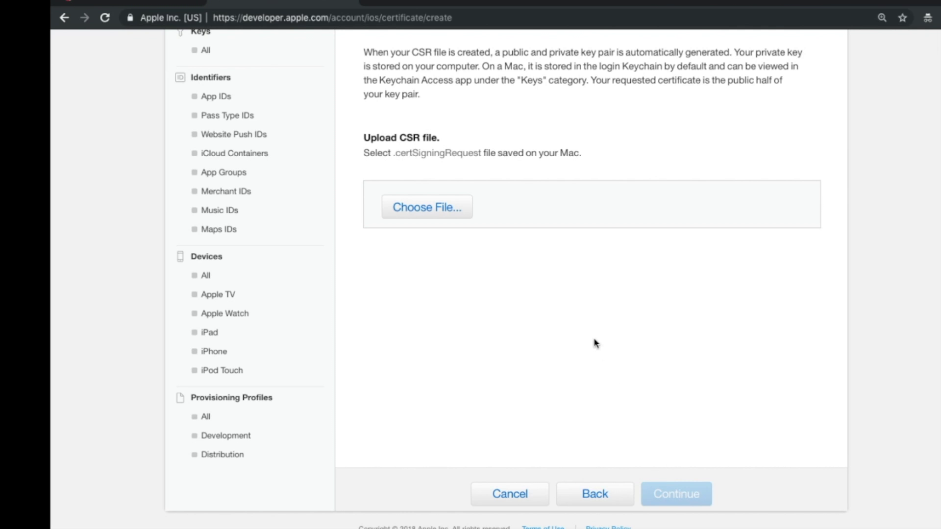
{"action": "scroll", "coordinate": [603, 365], "scroll_direction": "up", "scroll_amount": 3}
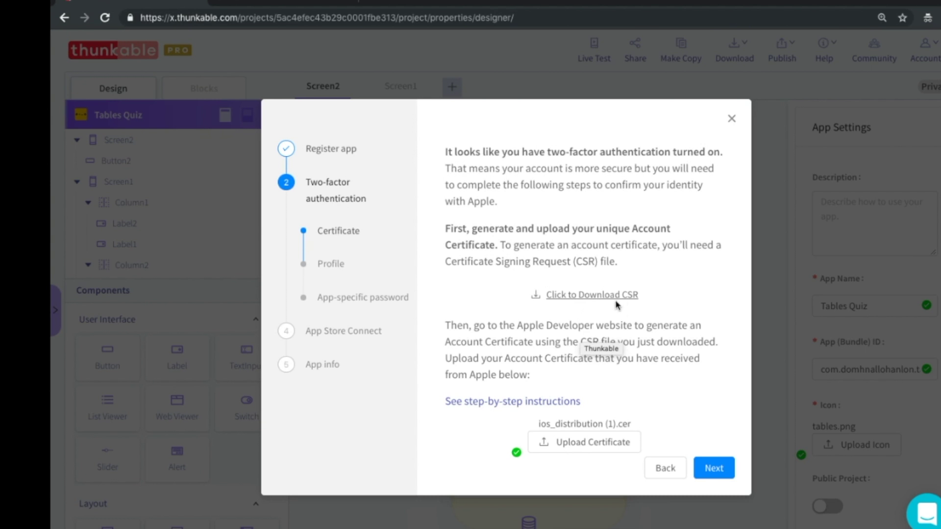
{"action": "left_click", "coordinate": [576, 298]}
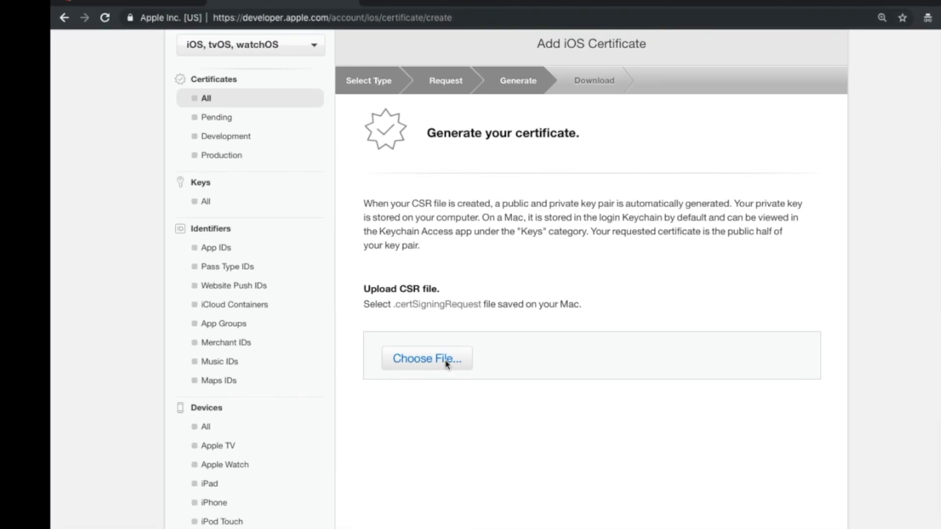
Upload the downloaded CSR file and generate the iOS Distribution certificate.
{"action": "left_click", "coordinate": [447, 363]}
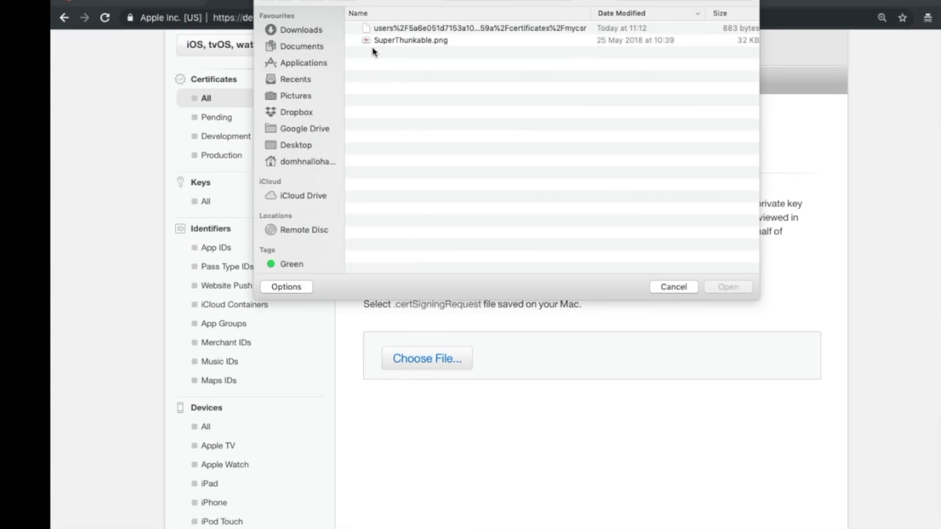
{"action": "left_click", "coordinate": [410, 33]}
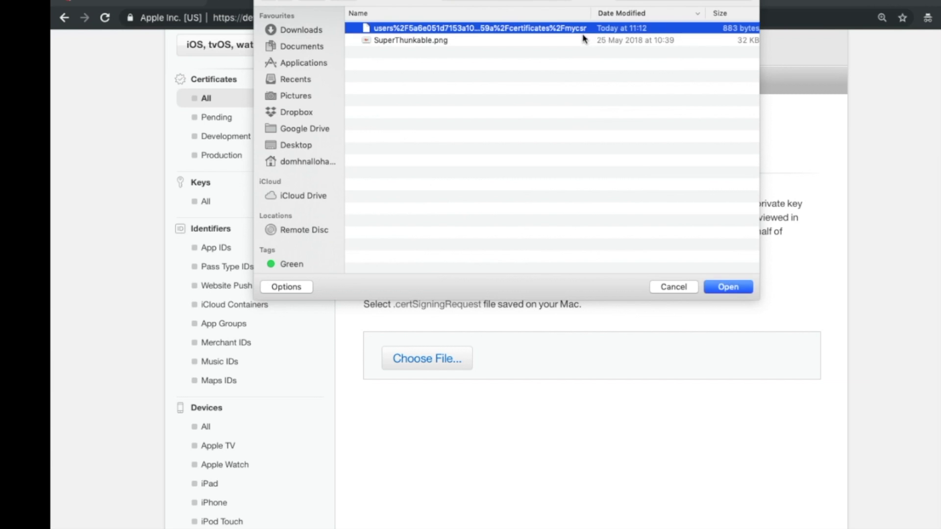
{"action": "left_click", "coordinate": [727, 287]}
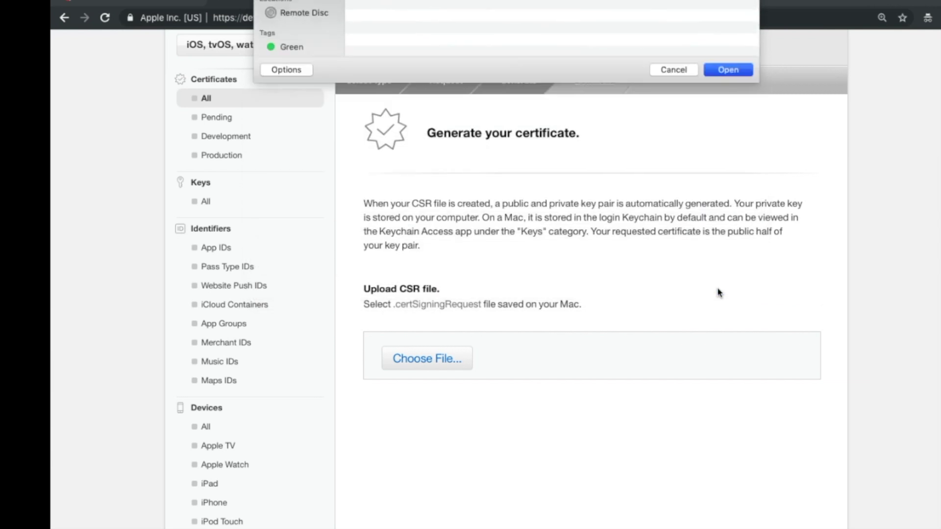
{"action": "scroll", "coordinate": [627, 362], "scroll_direction": "down", "scroll_amount": 2}
{"action": "scroll", "coordinate": [626, 327], "scroll_direction": "down", "scroll_amount": 3}
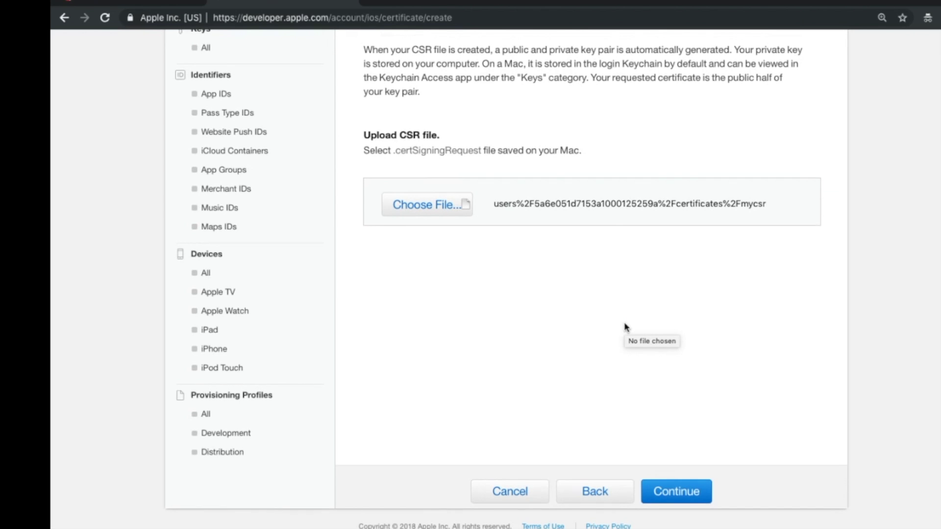
{"action": "left_click", "coordinate": [677, 495]}
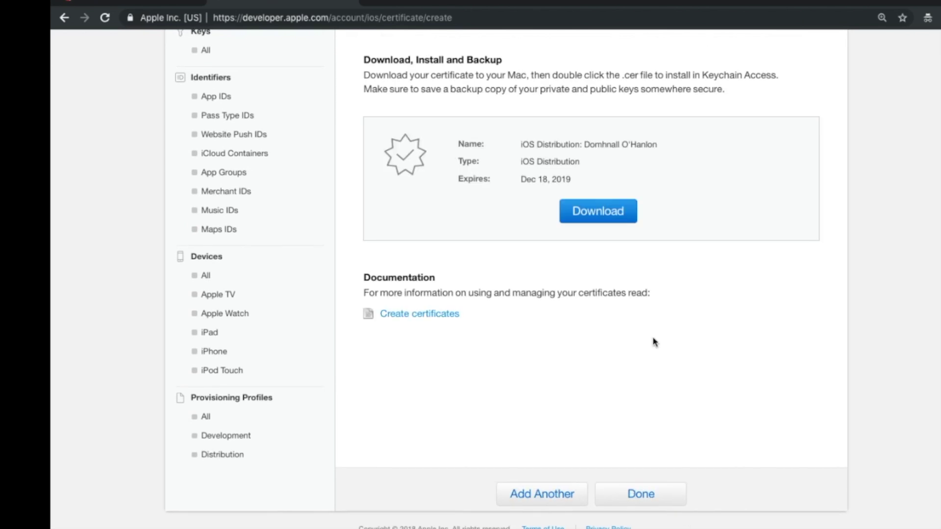
Download the new certificate, finish, and expand the Dec 18, 2019 certificate in the list.
{"action": "scroll", "coordinate": [654, 340], "scroll_direction": "up", "scroll_amount": 2}
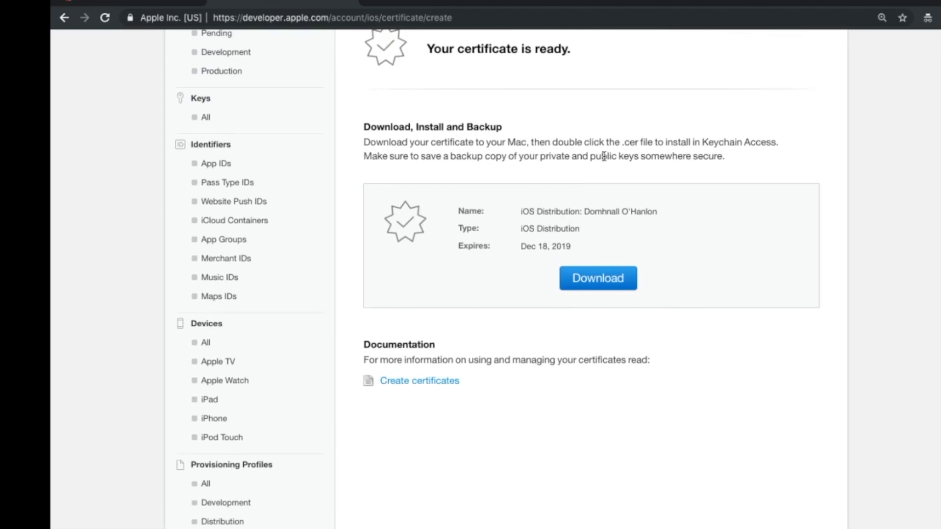
{"action": "left_click", "coordinate": [579, 288]}
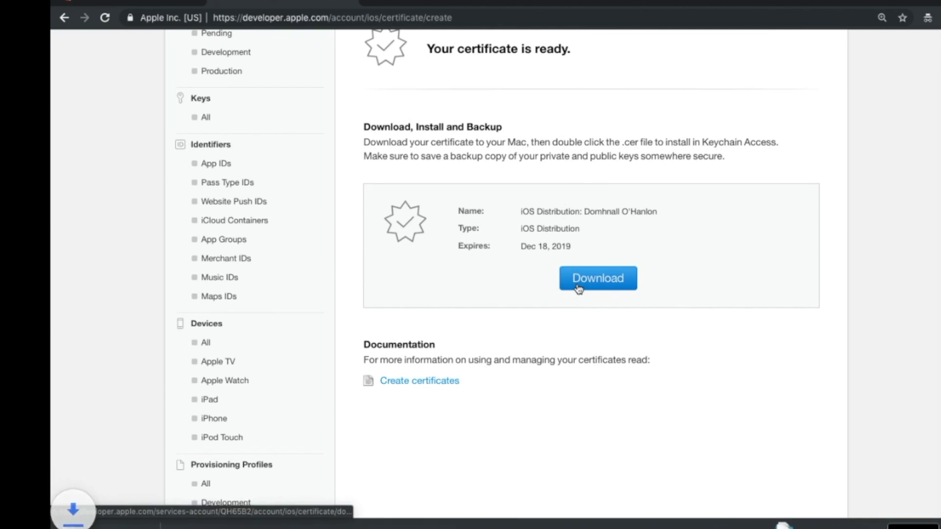
{"action": "mouse_move", "coordinate": [131, 525]}
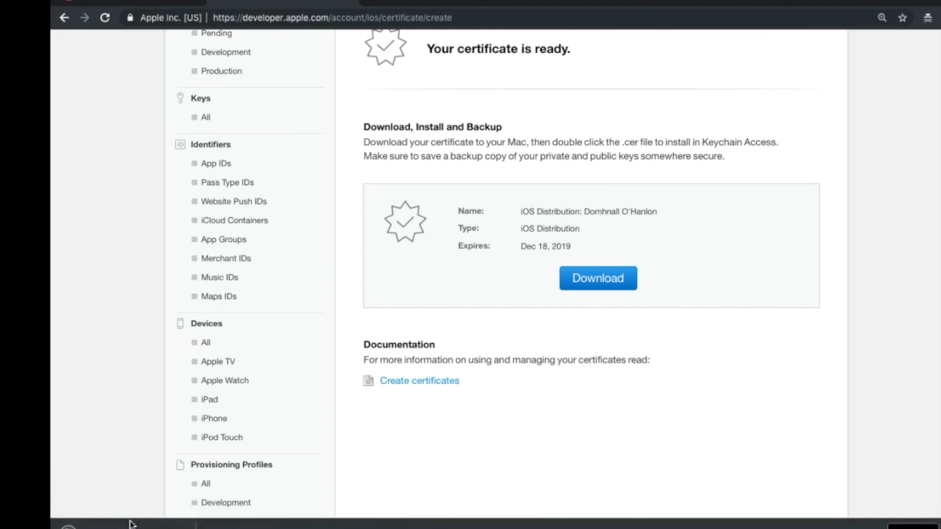
{"action": "scroll", "coordinate": [490, 377], "scroll_direction": "down", "scroll_amount": 3}
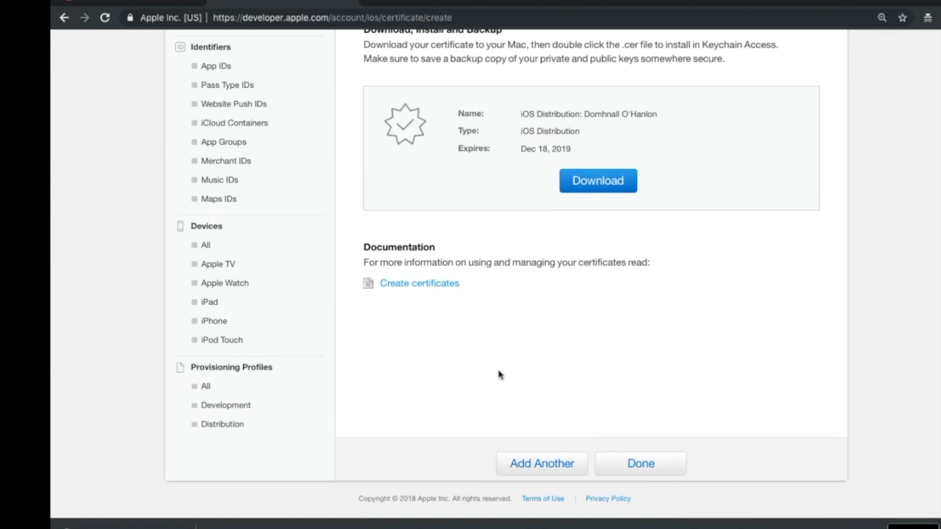
{"action": "left_click", "coordinate": [646, 464]}
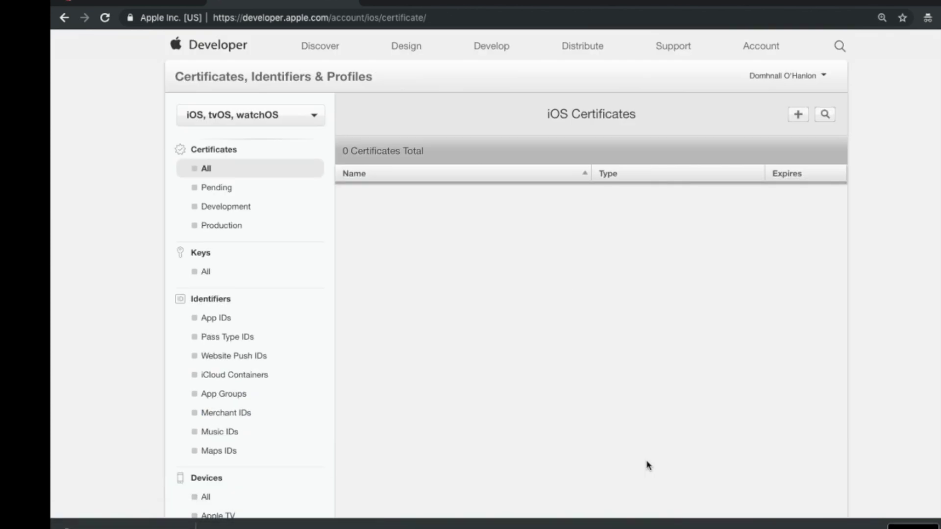
{"action": "left_click", "coordinate": [551, 214]}
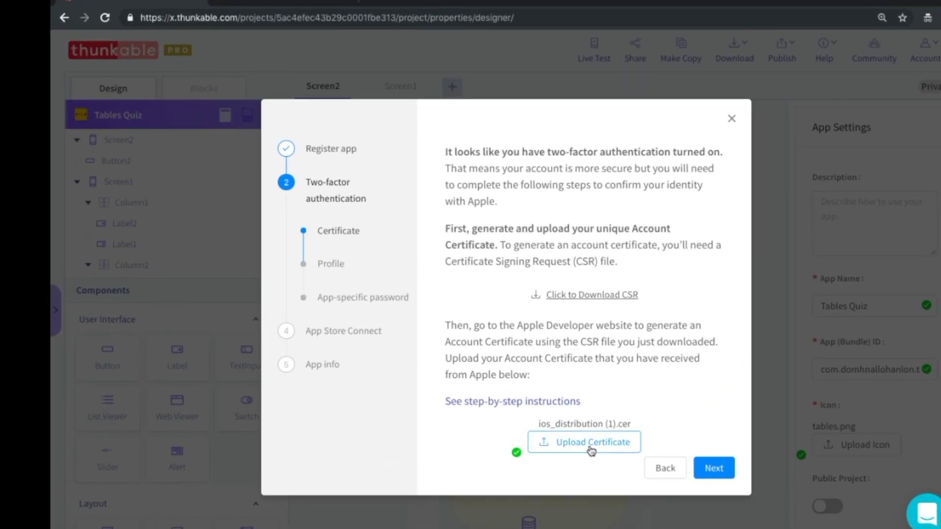
Upload ios_distribution.cer as the certificate in Thunkable and advance to the Profile step.
{"action": "left_click", "coordinate": [592, 450]}
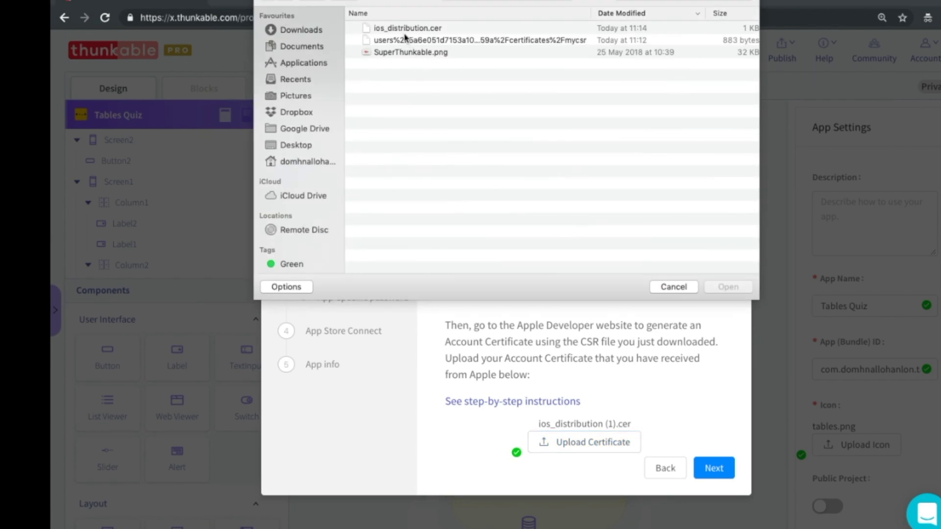
{"action": "left_click", "coordinate": [404, 30]}
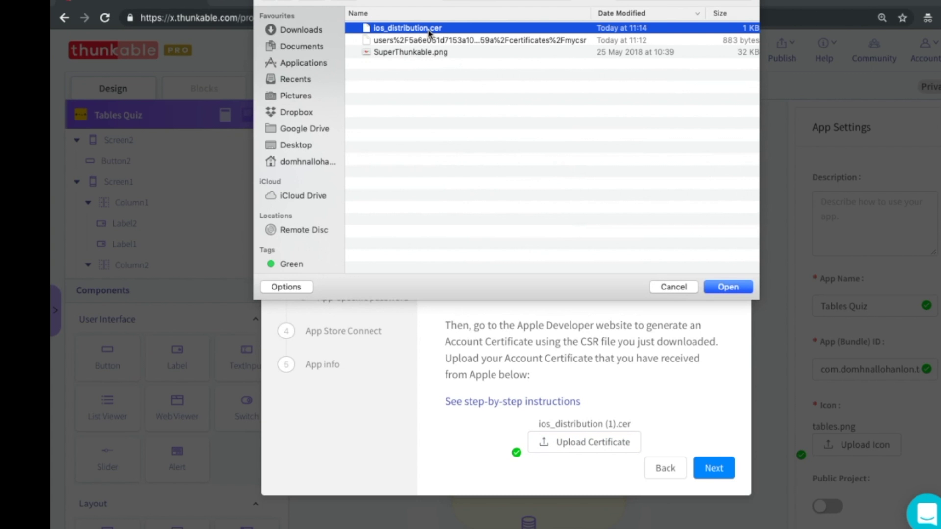
{"action": "left_click", "coordinate": [727, 287]}
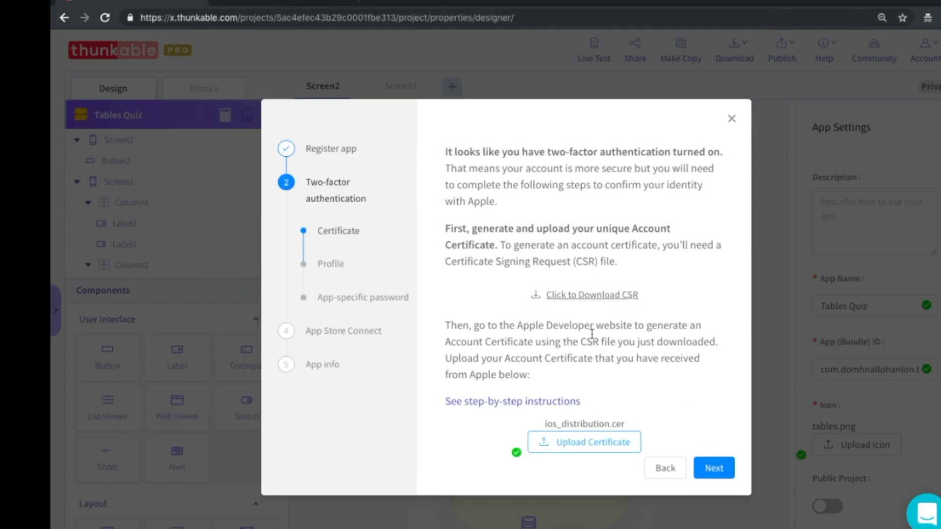
{"action": "left_click", "coordinate": [711, 468]}
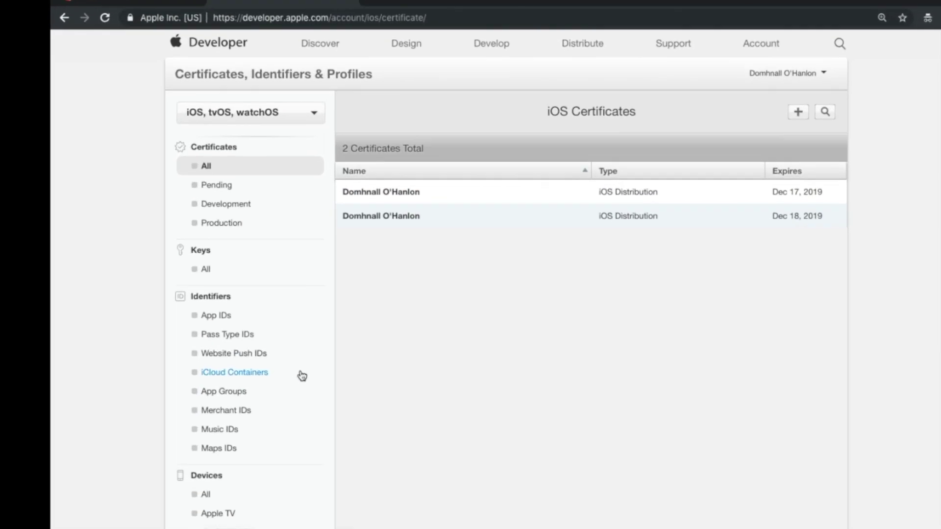
Start a new provisioning profile of type App Store distribution.
{"action": "scroll", "coordinate": [302, 375], "scroll_direction": "down", "scroll_amount": 5}
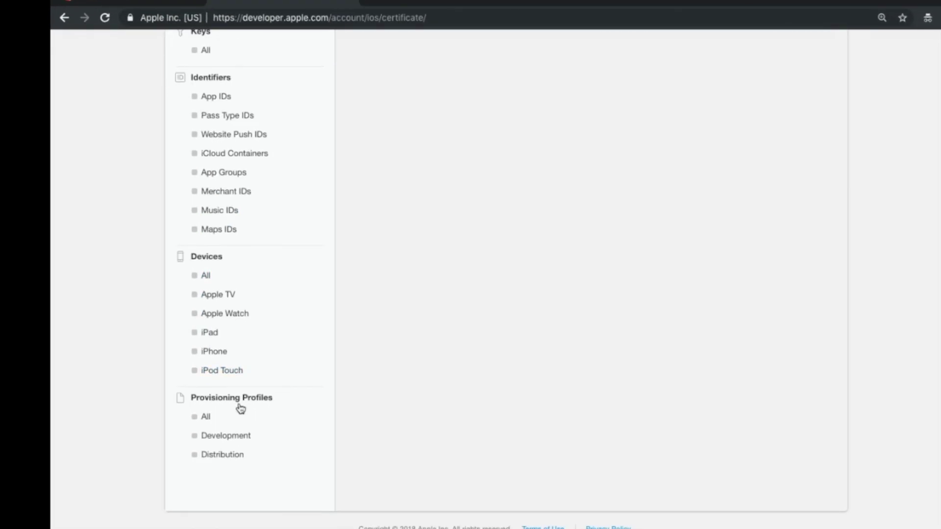
{"action": "left_click", "coordinate": [208, 417]}
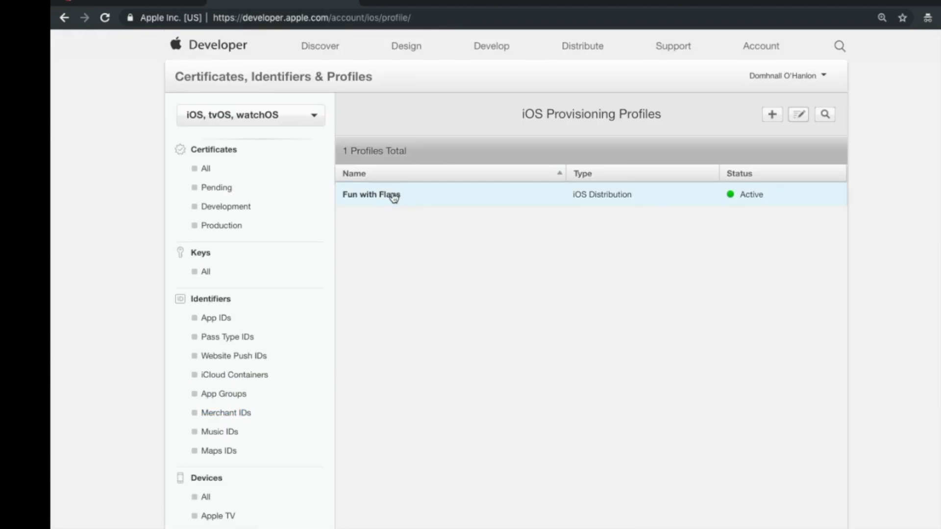
{"action": "left_click", "coordinate": [771, 122]}
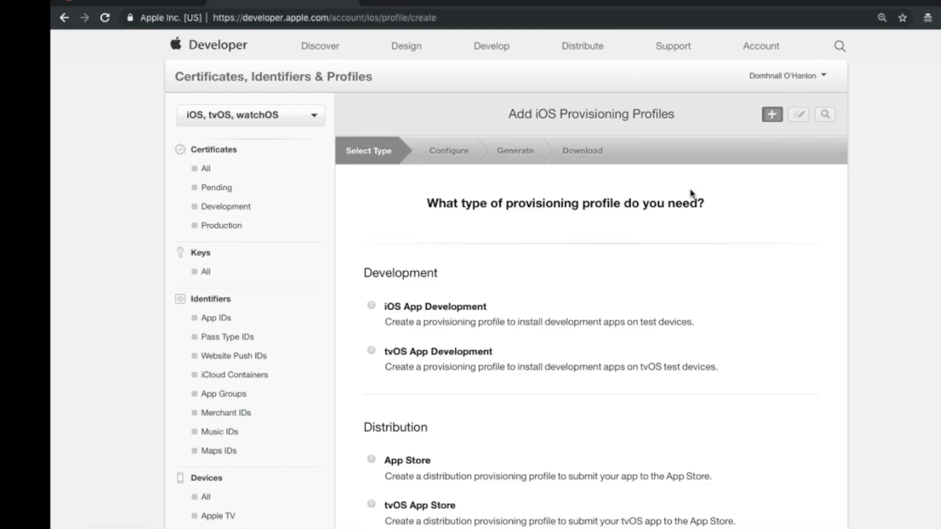
{"action": "scroll", "coordinate": [530, 398], "scroll_direction": "down", "scroll_amount": 1}
{"action": "scroll", "coordinate": [531, 400], "scroll_direction": "down", "scroll_amount": 3}
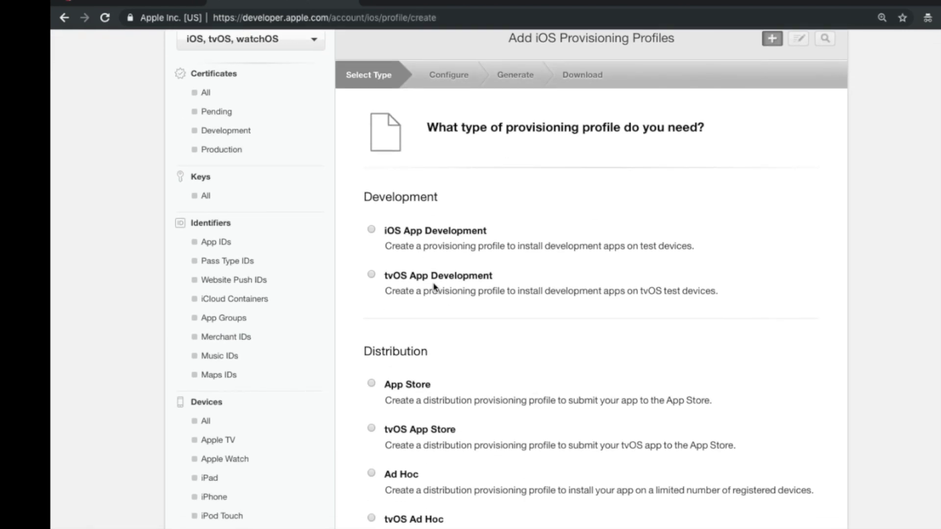
{"action": "left_click", "coordinate": [371, 384]}
{"action": "scroll", "coordinate": [416, 279], "scroll_direction": "down", "scroll_amount": 2}
{"action": "scroll", "coordinate": [415, 280], "scroll_direction": "down", "scroll_amount": 2}
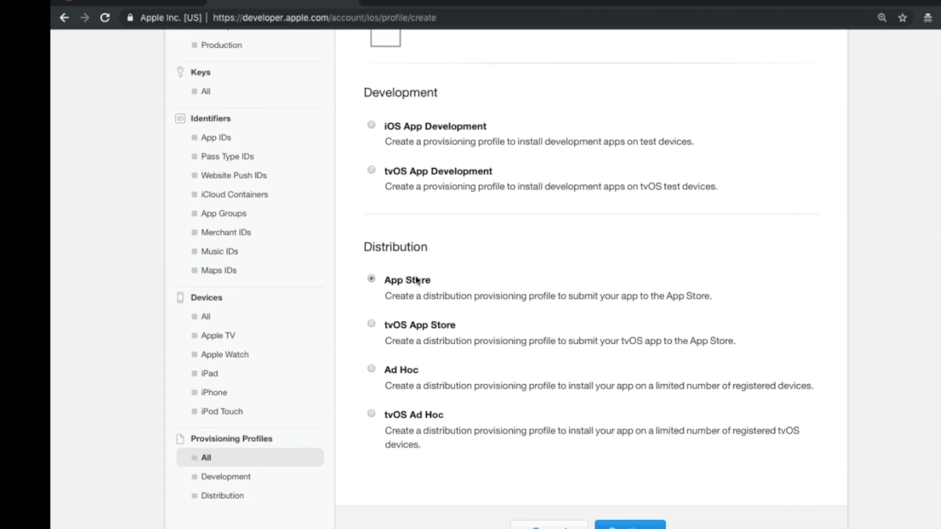
{"action": "left_click", "coordinate": [631, 491]}
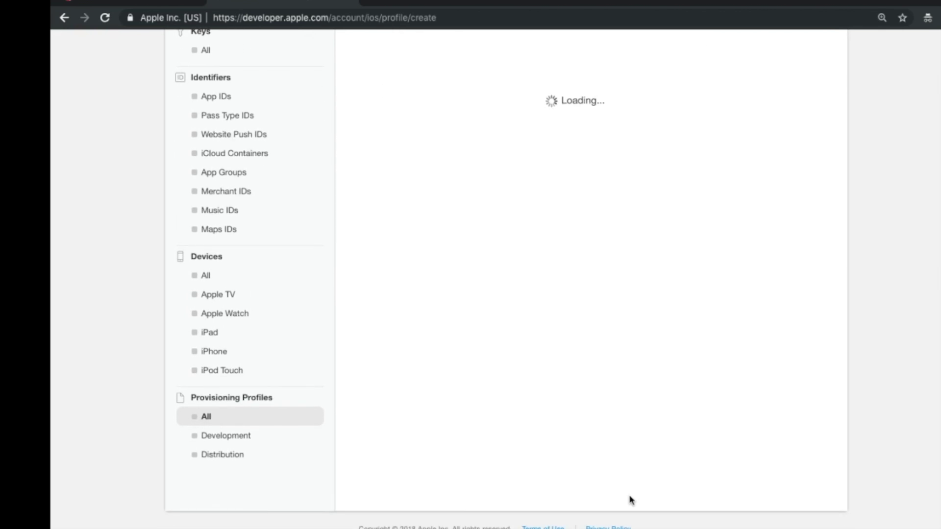
Select the Tables Quiz App ID and the Dec 18, 2019 certificate for the profile.
{"action": "scroll", "coordinate": [630, 293], "scroll_direction": "up", "scroll_amount": 2}
{"action": "scroll", "coordinate": [630, 293], "scroll_direction": "up", "scroll_amount": 1}
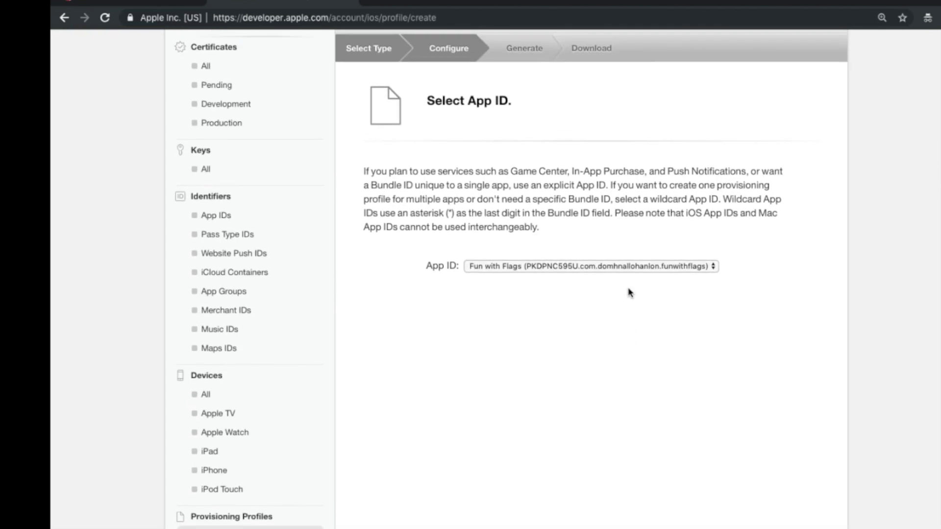
{"action": "left_click", "coordinate": [673, 271]}
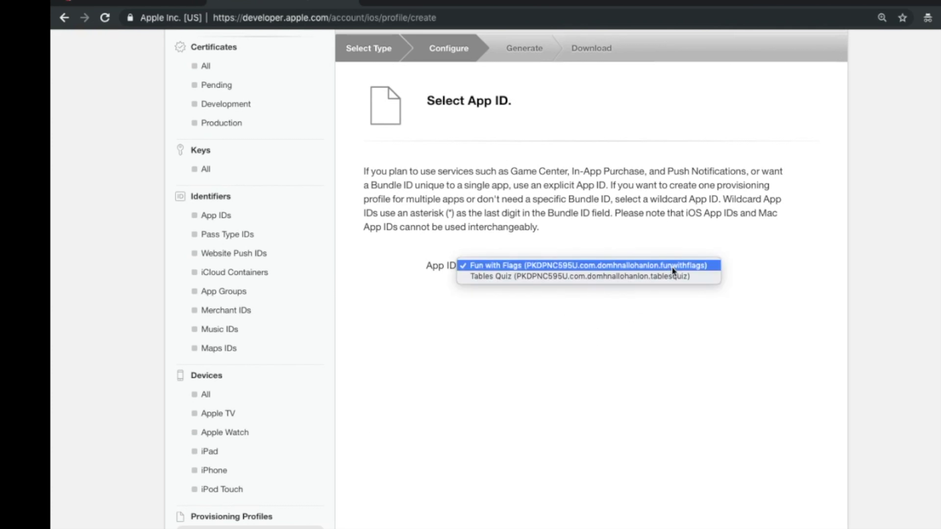
{"action": "left_click", "coordinate": [521, 277]}
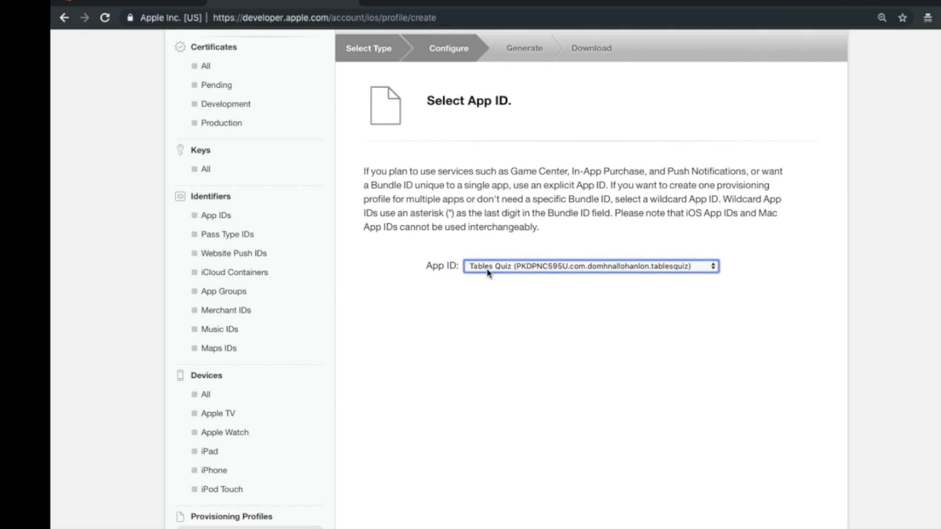
{"action": "scroll", "coordinate": [488, 273], "scroll_direction": "down", "scroll_amount": 5}
{"action": "left_click", "coordinate": [667, 491]}
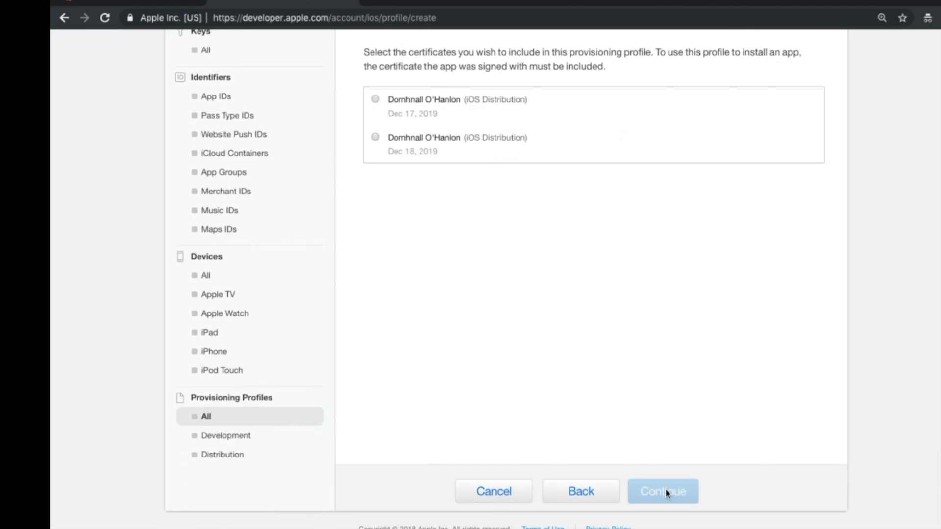
{"action": "scroll", "coordinate": [577, 356], "scroll_direction": "up", "scroll_amount": 3}
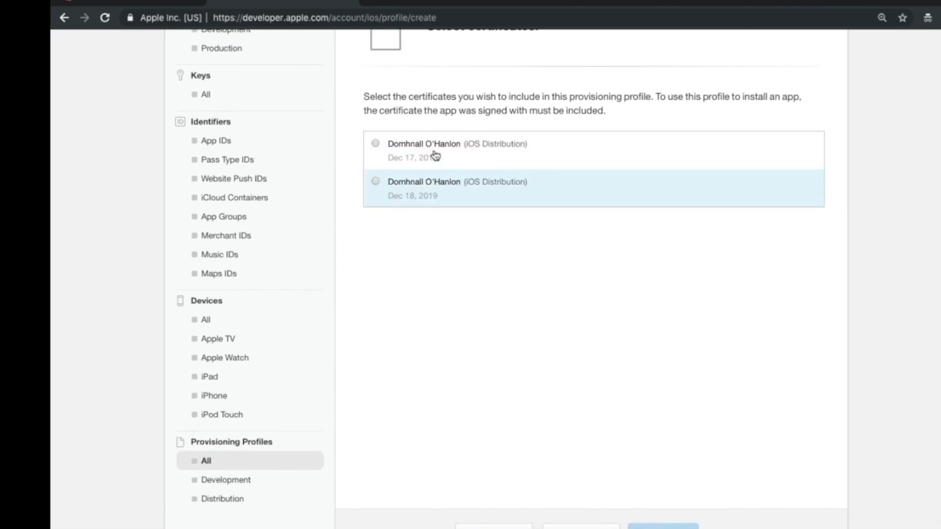
{"action": "scroll", "coordinate": [543, 172], "scroll_direction": "up", "scroll_amount": 2}
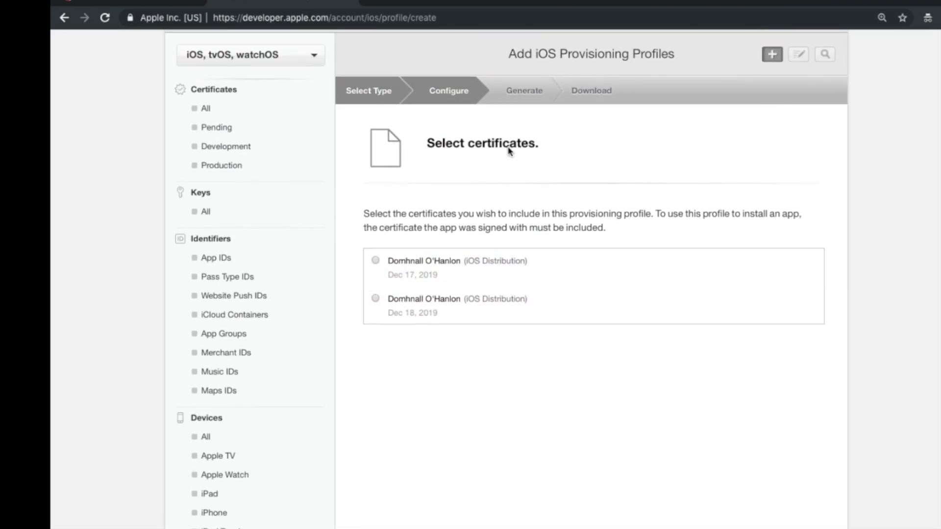
{"action": "left_click", "coordinate": [376, 300]}
{"action": "scroll", "coordinate": [478, 386], "scroll_direction": "down", "scroll_amount": 4}
{"action": "left_click", "coordinate": [651, 494]}
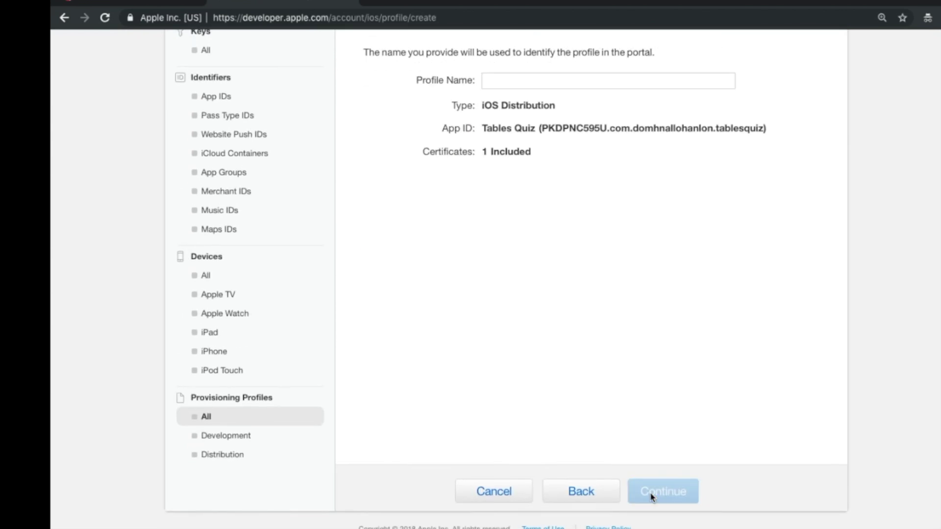
Name the profile 'Tables Quiz', generate it, and download it.
{"action": "scroll", "coordinate": [607, 325], "scroll_direction": "up", "scroll_amount": 3}
{"action": "left_click", "coordinate": [558, 247]}
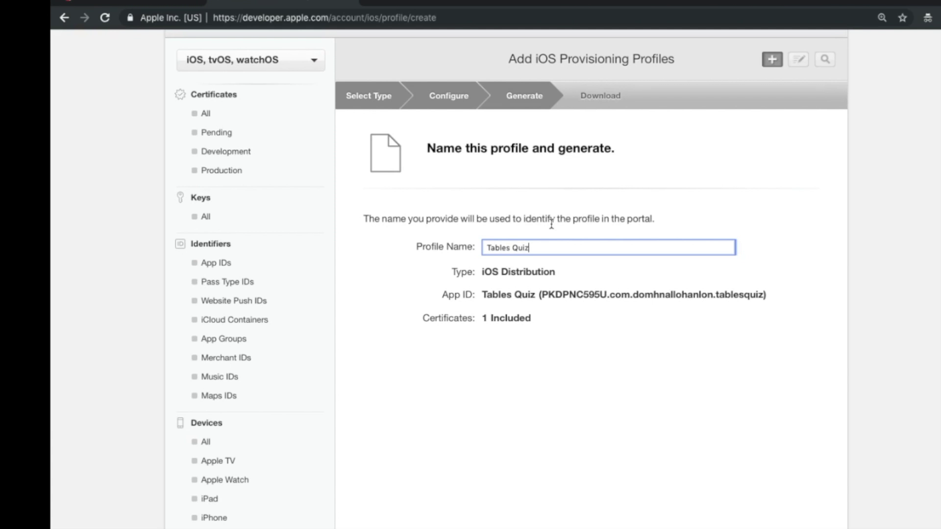
{"action": "scroll", "coordinate": [615, 431], "scroll_direction": "down", "scroll_amount": 3}
{"action": "left_click", "coordinate": [656, 491]}
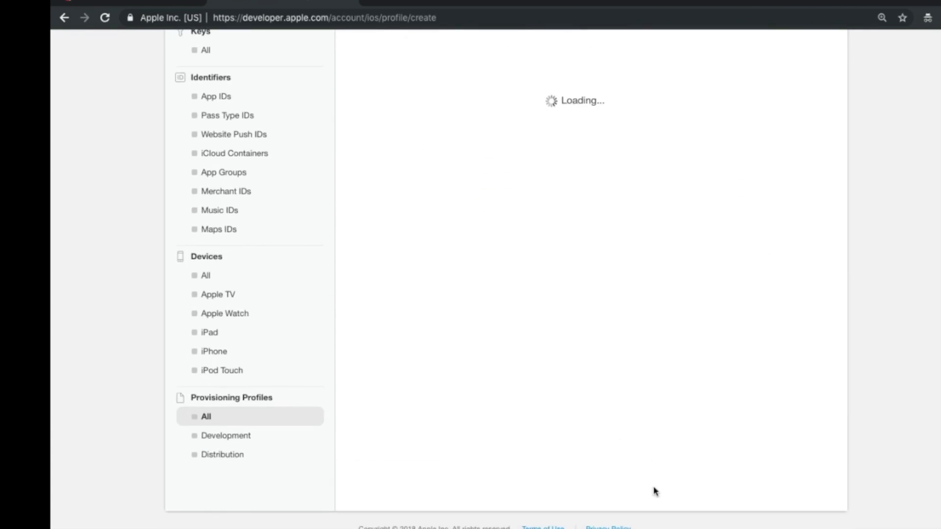
{"action": "scroll", "coordinate": [622, 311], "scroll_direction": "up", "scroll_amount": 2}
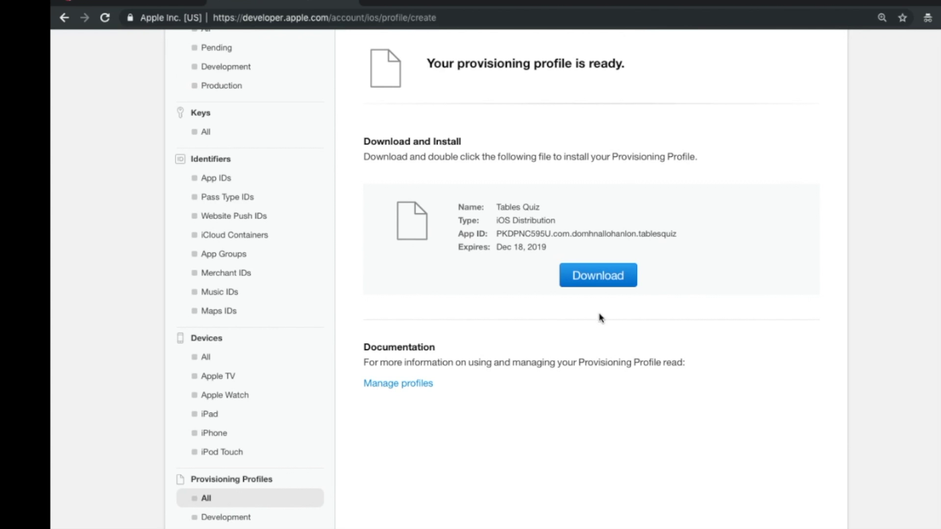
{"action": "left_click", "coordinate": [601, 291]}
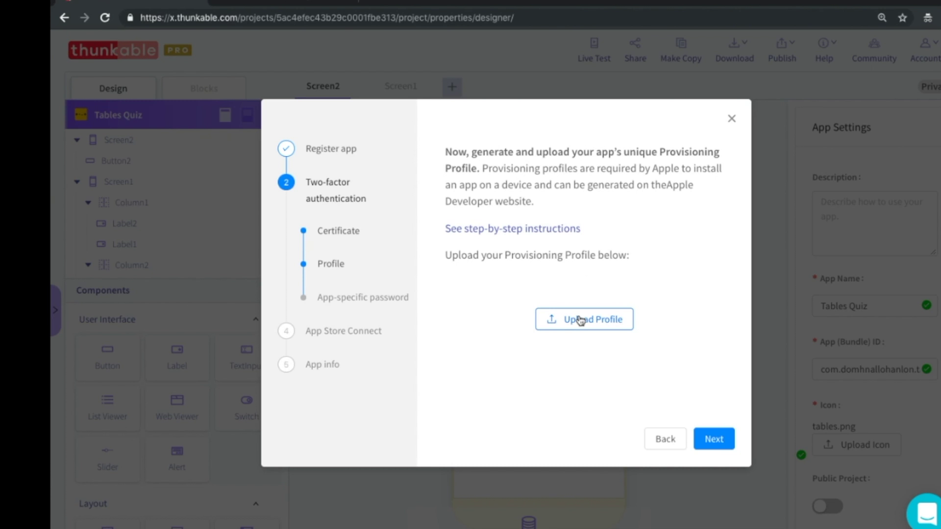
Upload Tables_Quiz.mobileprovision in Thunkable and advance to the app-specific password step.
{"action": "left_click", "coordinate": [581, 321]}
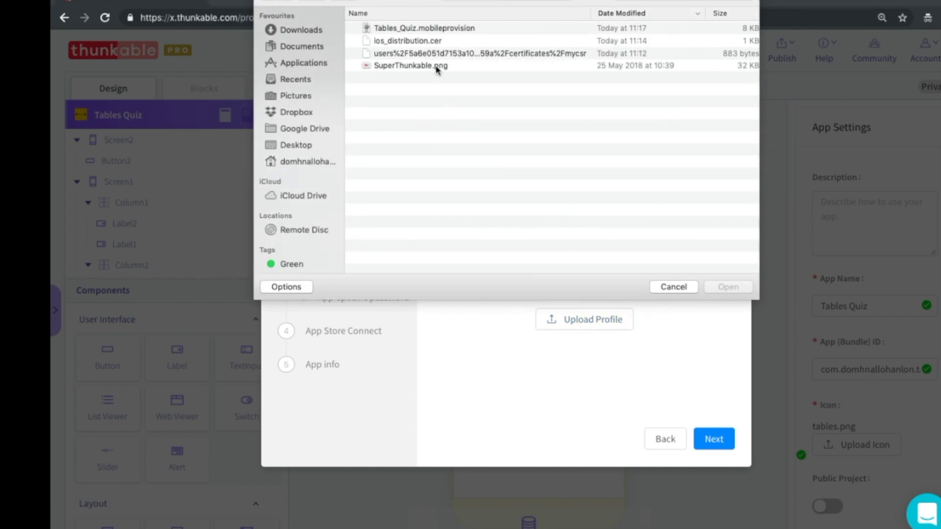
{"action": "left_click", "coordinate": [422, 30]}
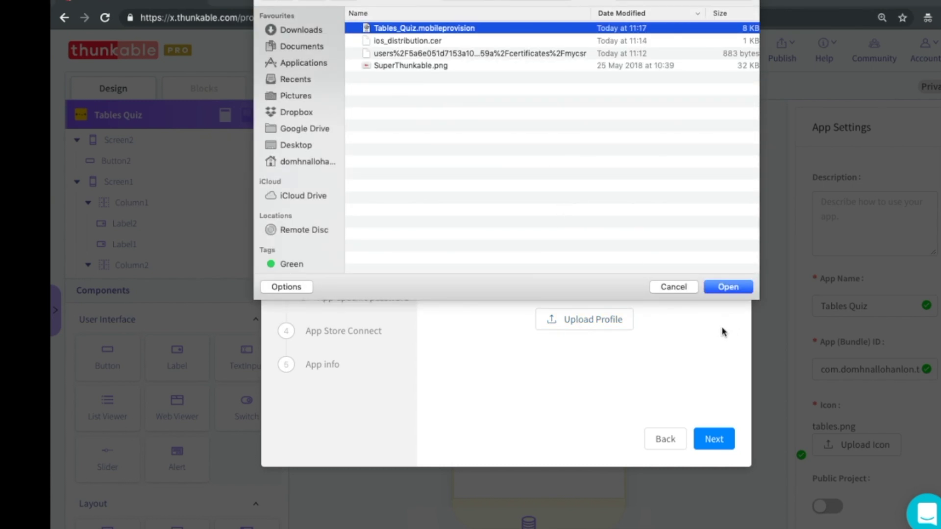
{"action": "left_click", "coordinate": [720, 289]}
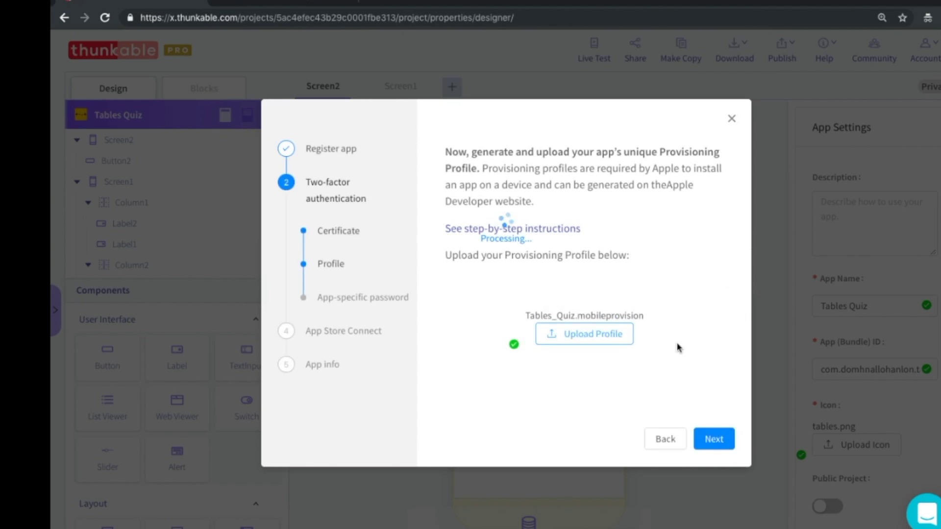
{"action": "left_click", "coordinate": [714, 441]}
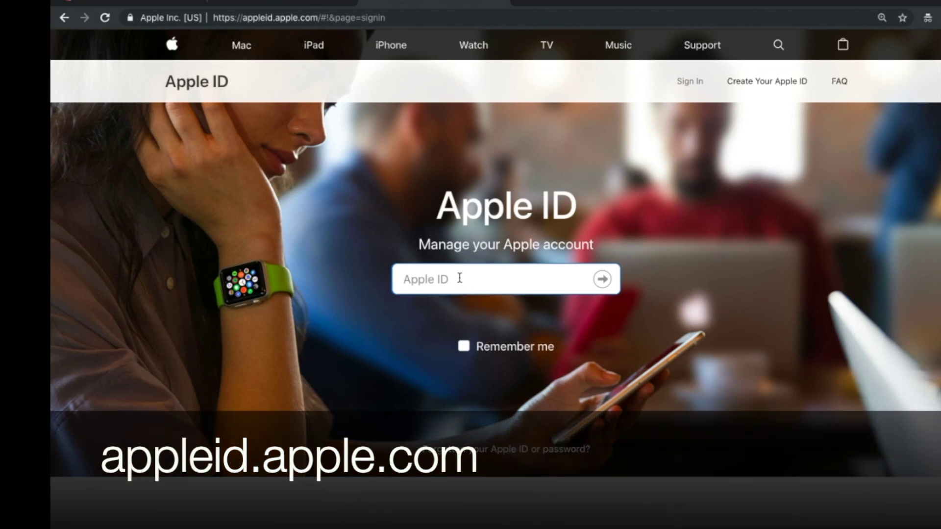
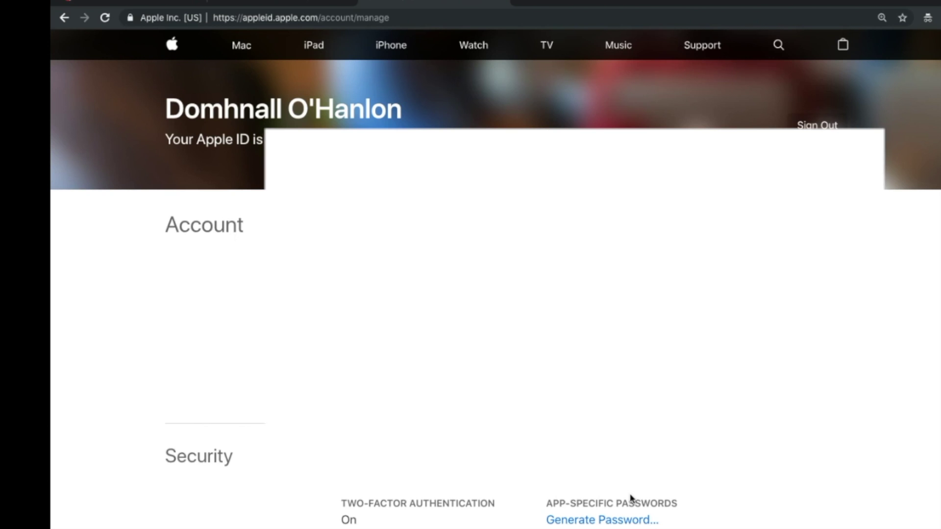
Sign in with the Apple ID e-mail, create an app-specific password labelled 'Tables Quiz', and select it.
{"action": "scroll", "coordinate": [545, 490], "scroll_direction": "down", "scroll_amount": 3}
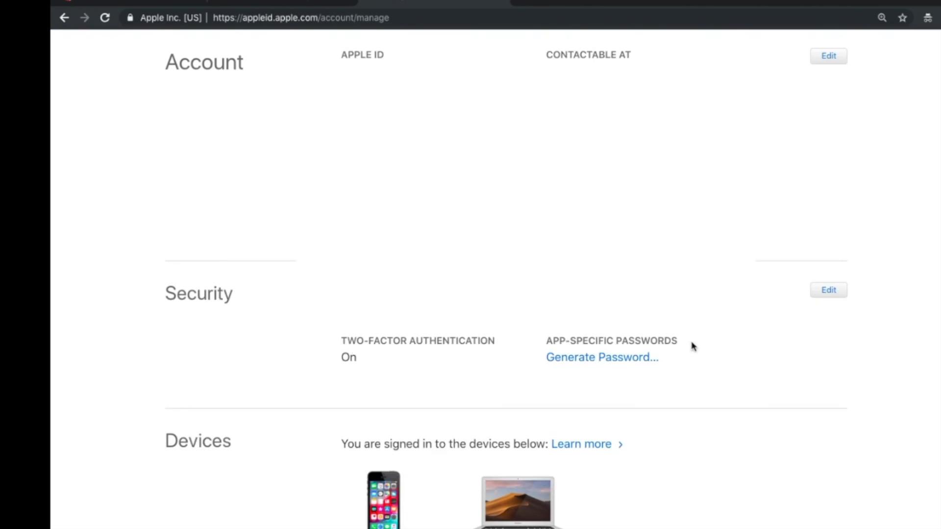
{"action": "left_click", "coordinate": [591, 361]}
{"action": "left_click", "coordinate": [547, 444]}
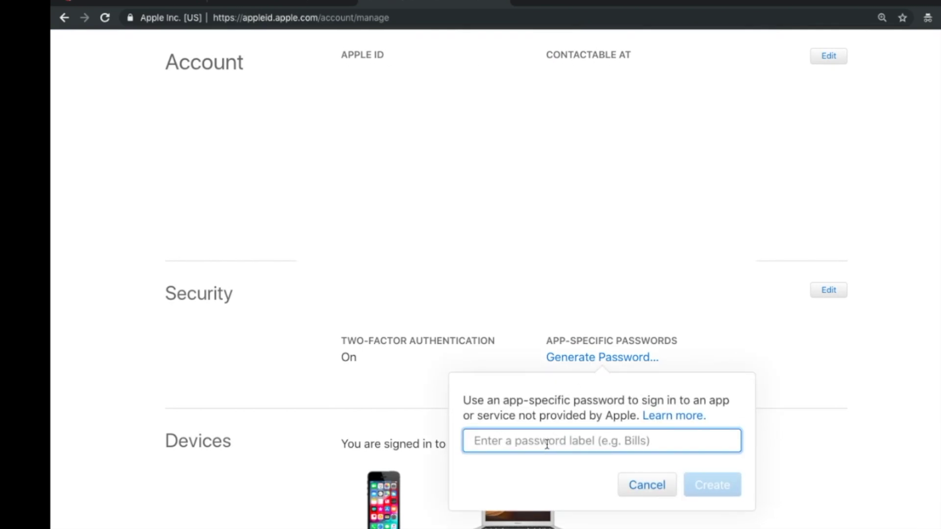
{"action": "type", "text": "Tables Quiz"}
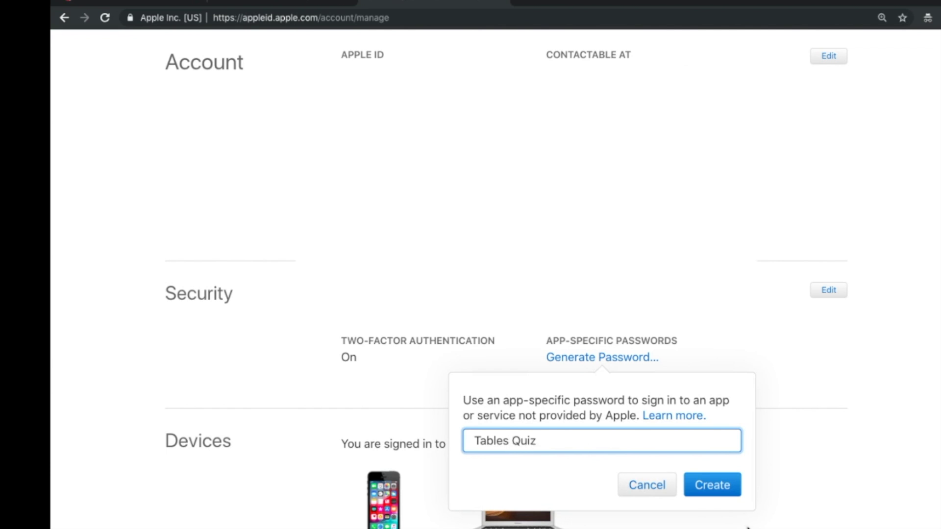
{"action": "left_click", "coordinate": [721, 483]}
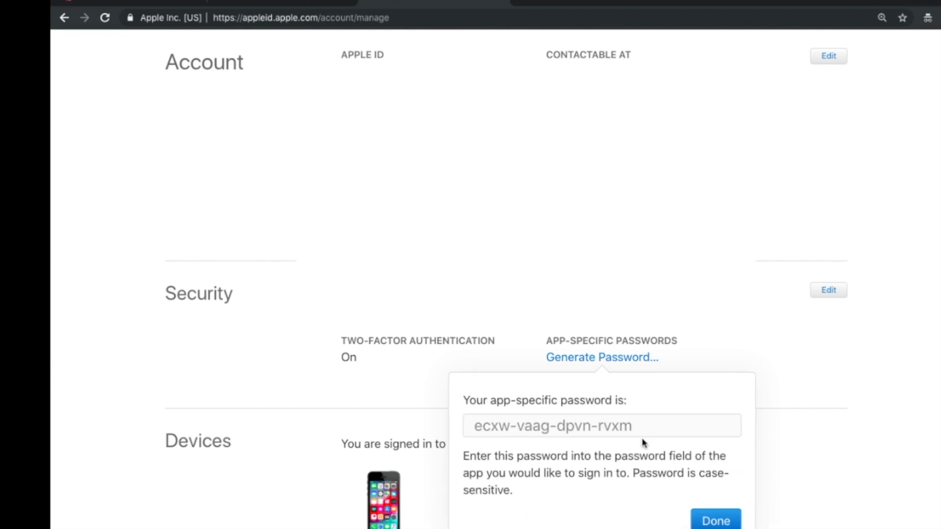
{"action": "left_click_drag", "start_coordinate": [639, 426], "coordinate": [462, 430]}
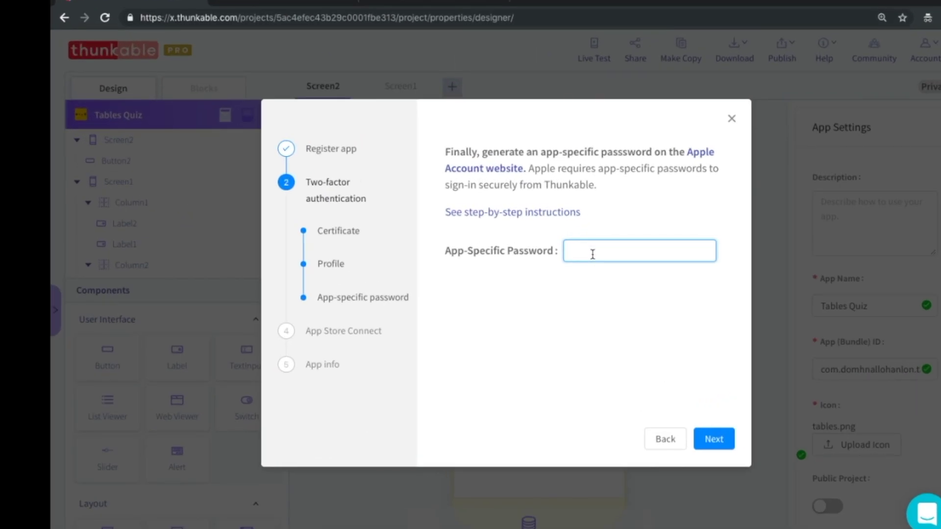
Paste the copied app-specific password into Thunkable's field and proceed to the App Store Connect step.
{"action": "key", "text": "ctrl+v"}
{"action": "left_click", "coordinate": [722, 443]}
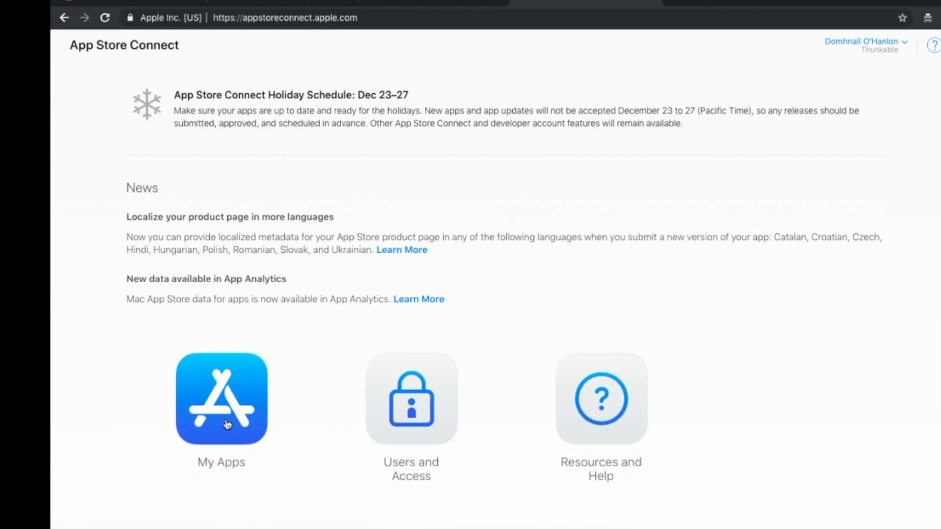
Begin a new iOS app record from My Apps in App Store Connect.
{"action": "left_click", "coordinate": [227, 424]}
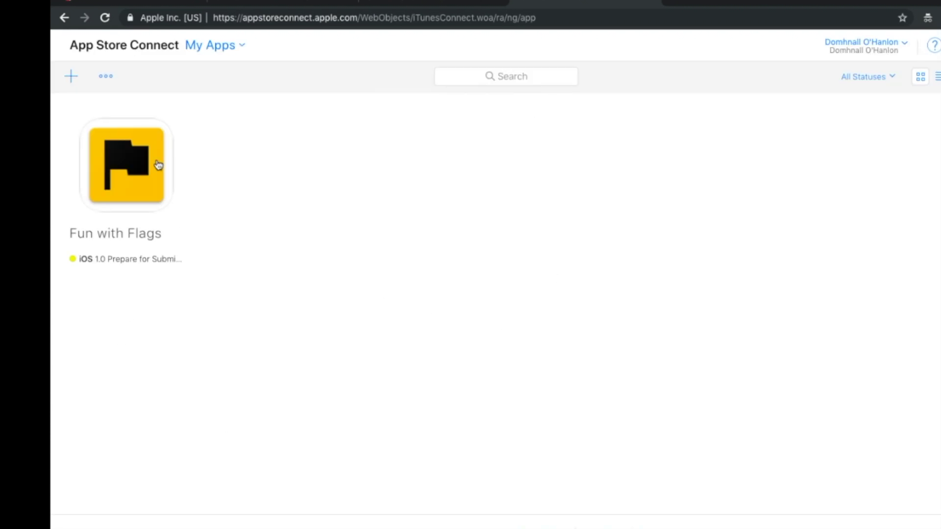
{"action": "left_click", "coordinate": [72, 77]}
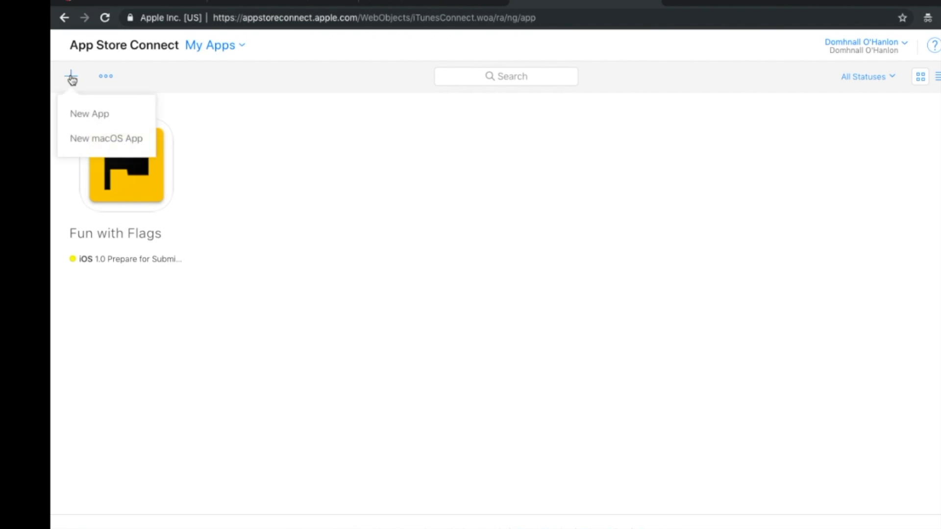
{"action": "left_click", "coordinate": [97, 113]}
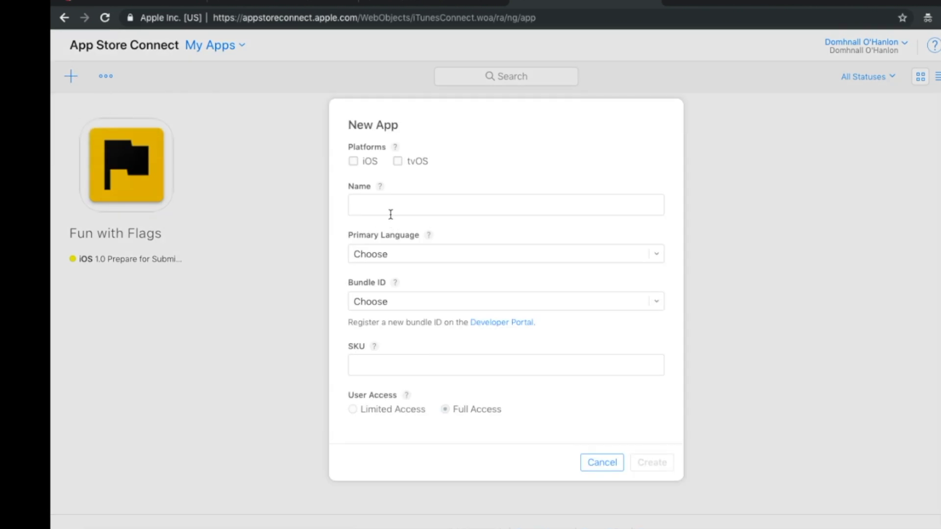
{"action": "left_click", "coordinate": [353, 161]}
Name it 'Tables Quiz' with English (U.K.), the Tables Quiz bundle ID and SKU 002, and create it.
{"action": "left_click", "coordinate": [374, 206]}
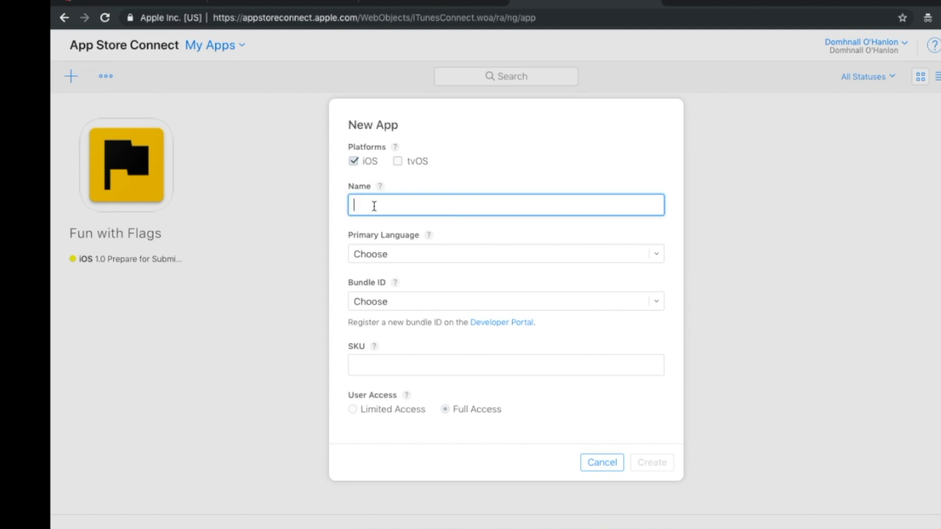
{"action": "type", "text": "Tables Quiz"}
{"action": "left_click", "coordinate": [427, 256]}
{"action": "left_click", "coordinate": [422, 387]}
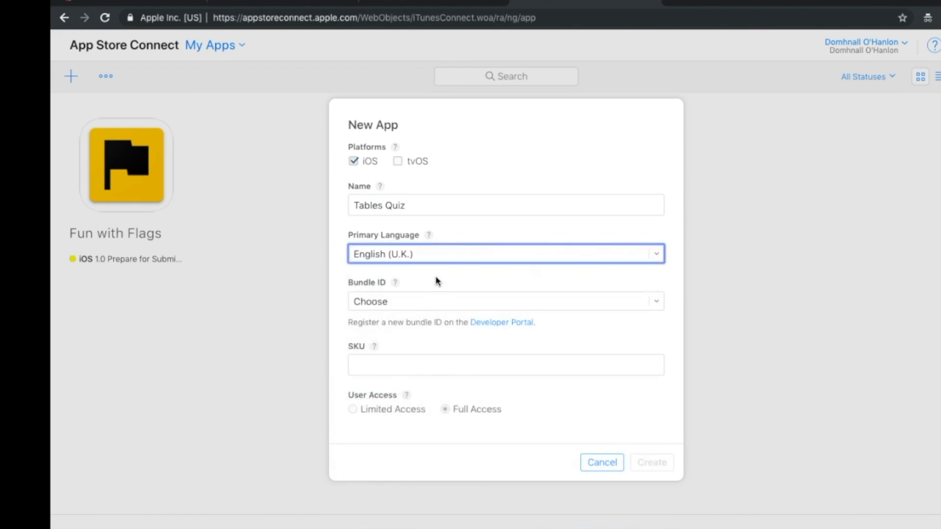
{"action": "left_click", "coordinate": [432, 303]}
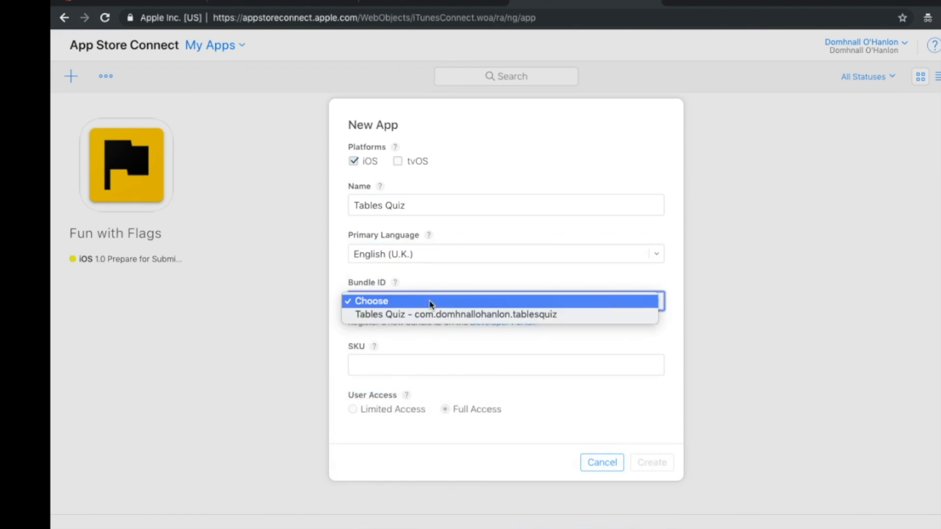
{"action": "left_click", "coordinate": [432, 316]}
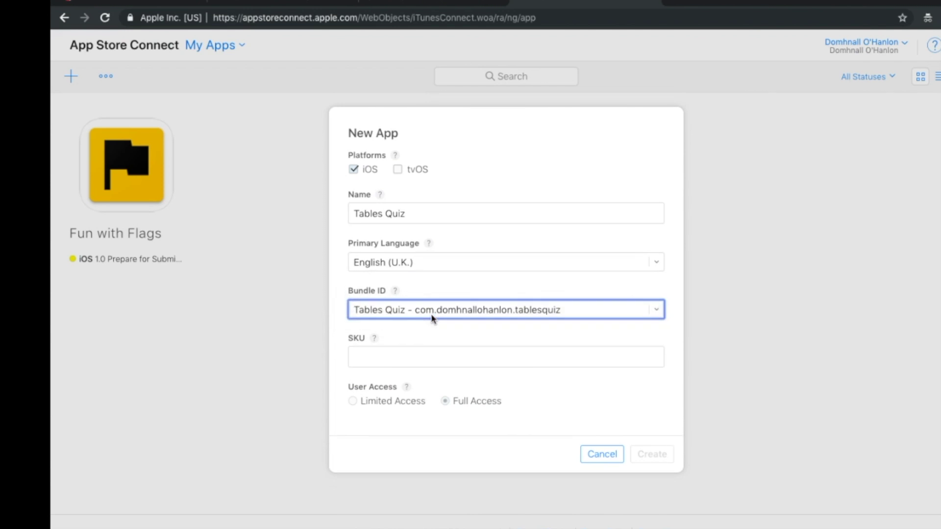
{"action": "left_click", "coordinate": [404, 362]}
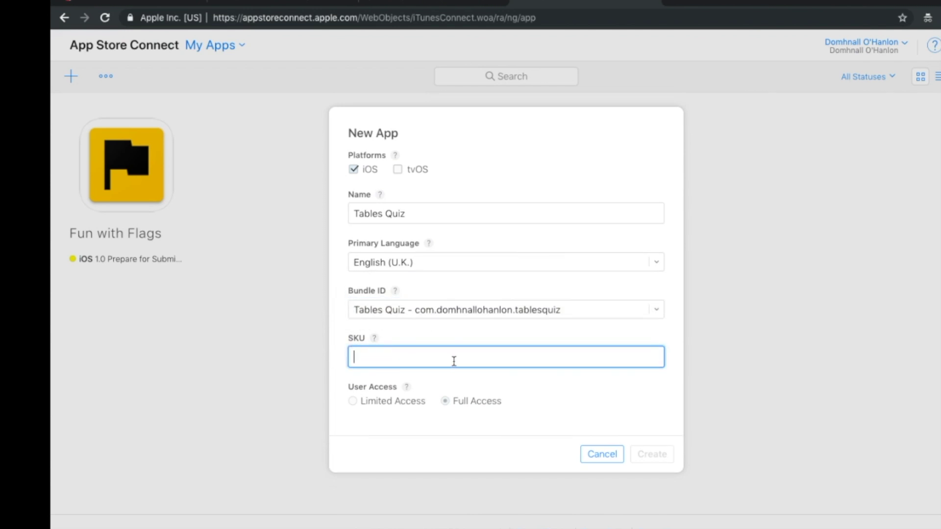
{"action": "type", "text": "002"}
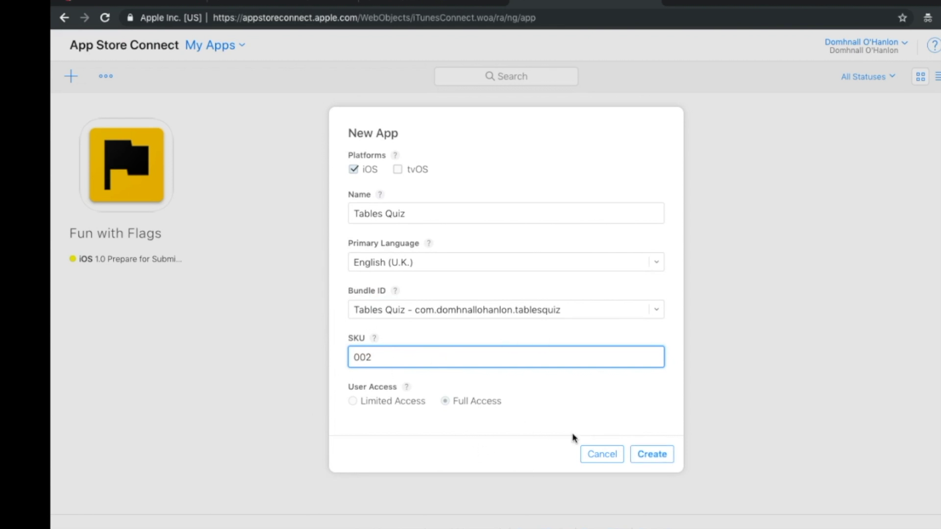
{"action": "left_click", "coordinate": [649, 458]}
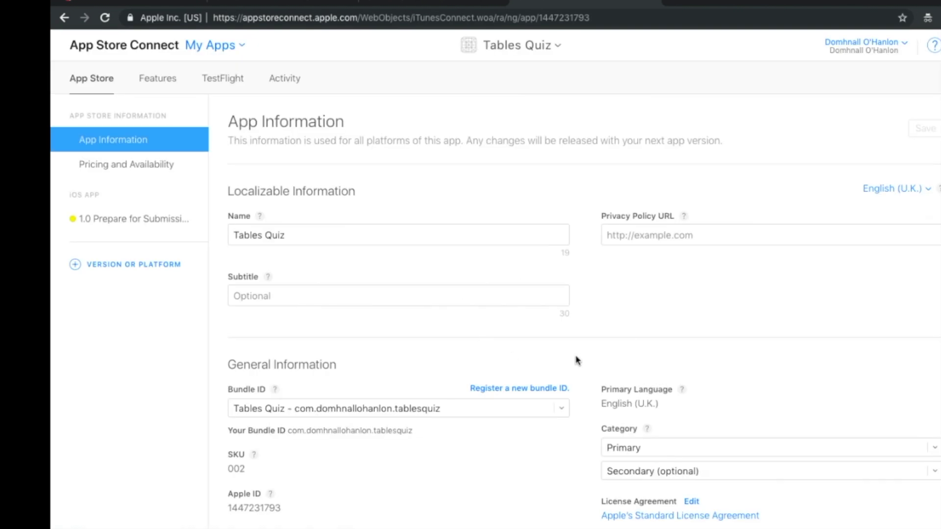
Change the app's Category from Travel to Games, leaving the subcategory unset.
{"action": "scroll", "coordinate": [577, 361], "scroll_direction": "down", "scroll_amount": 1}
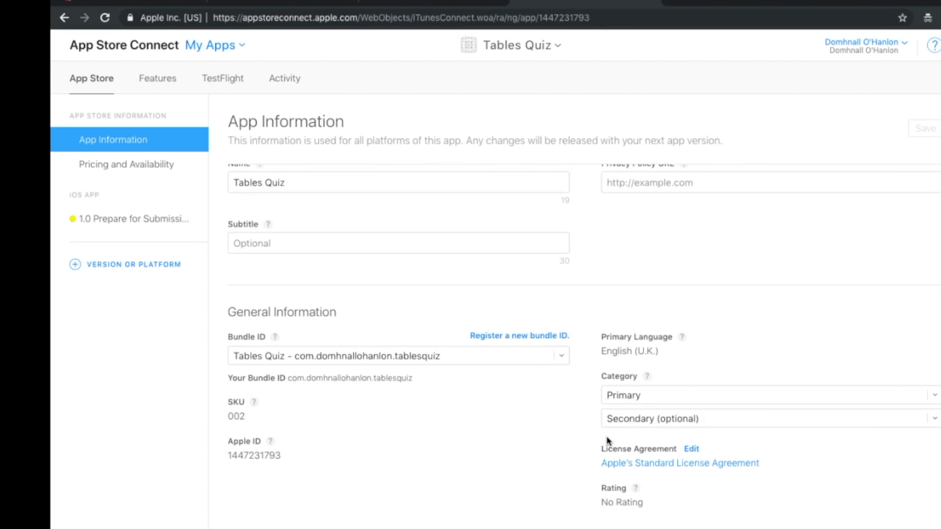
{"action": "left_click", "coordinate": [639, 395]}
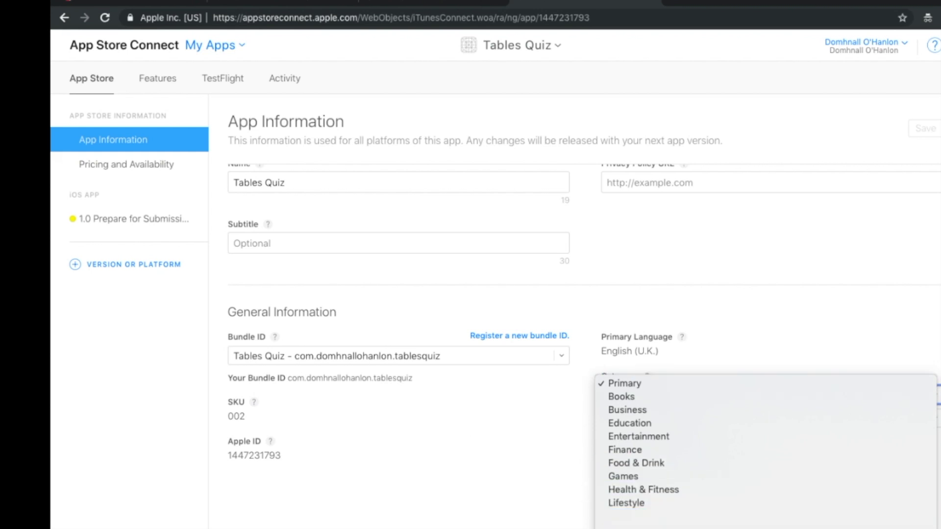
{"action": "scroll", "coordinate": [635, 478], "scroll_direction": "down", "scroll_amount": 2}
{"action": "scroll", "coordinate": [634, 478], "scroll_direction": "down", "scroll_amount": 5}
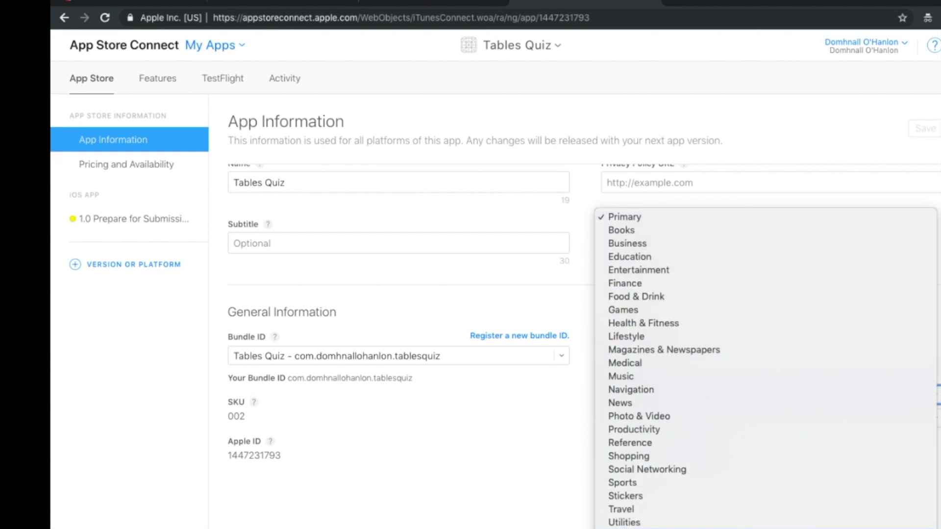
{"action": "left_click", "coordinate": [648, 514]}
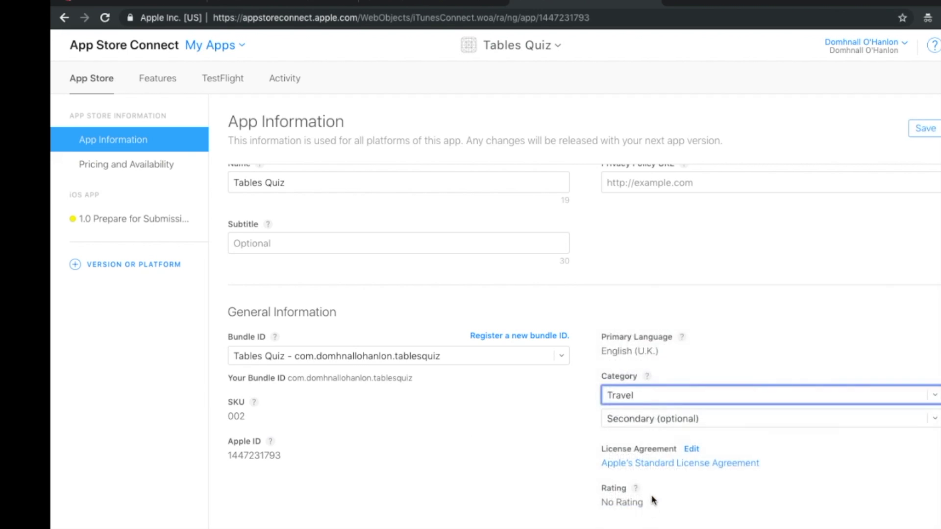
{"action": "left_click", "coordinate": [672, 395]}
{"action": "left_click", "coordinate": [623, 195]}
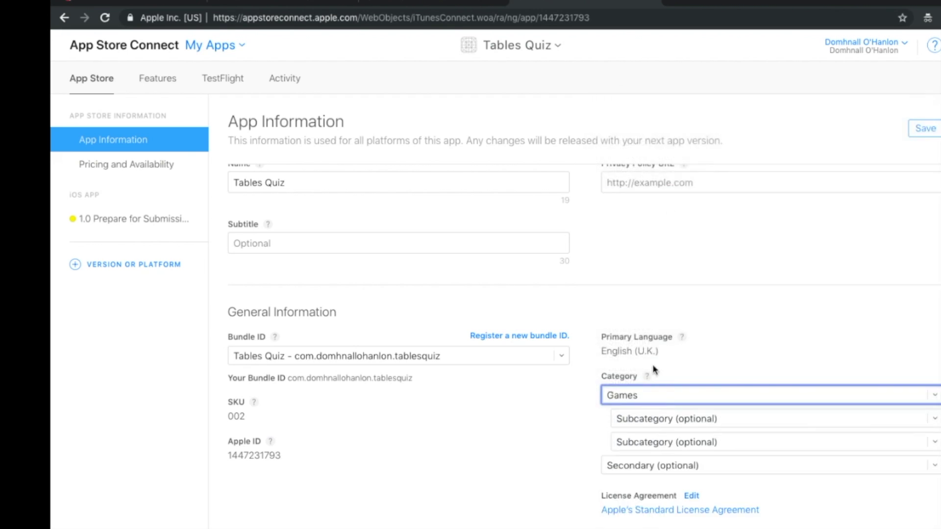
{"action": "left_click", "coordinate": [655, 418]}
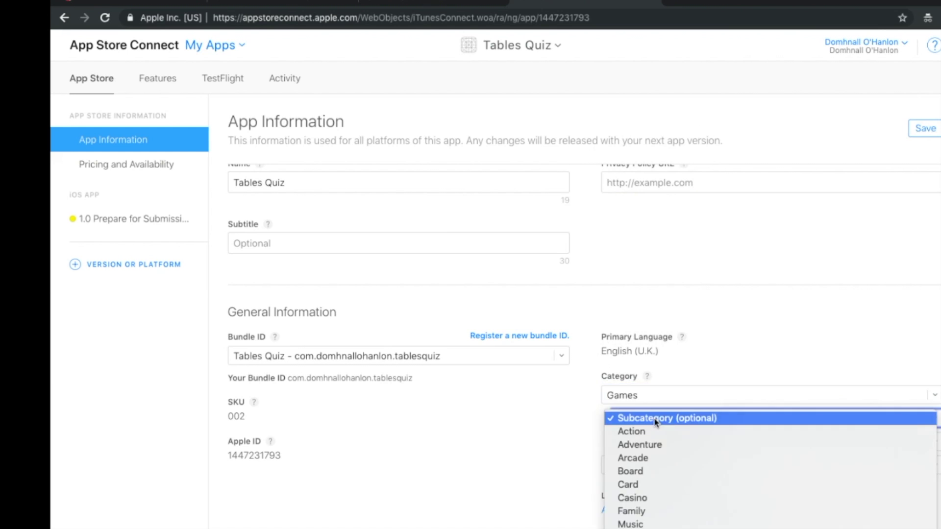
{"action": "left_click", "coordinate": [682, 420]}
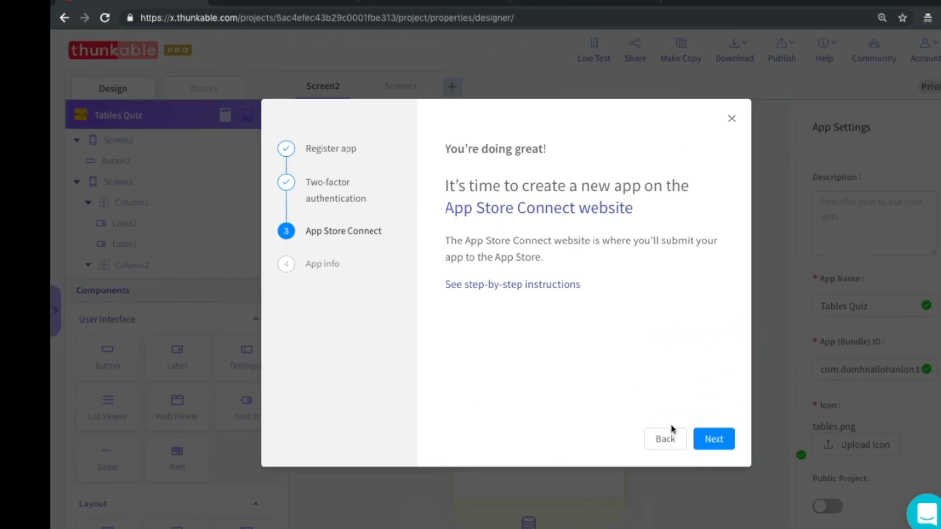
Confirm version 3 and build 1 on the app info step and submit Tables Quiz.
{"action": "left_click", "coordinate": [716, 440]}
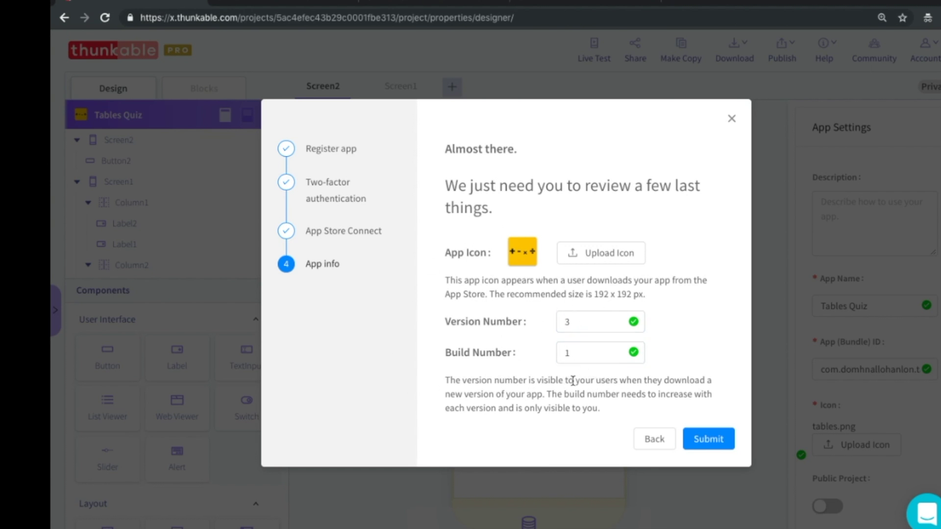
{"action": "left_click", "coordinate": [711, 445]}
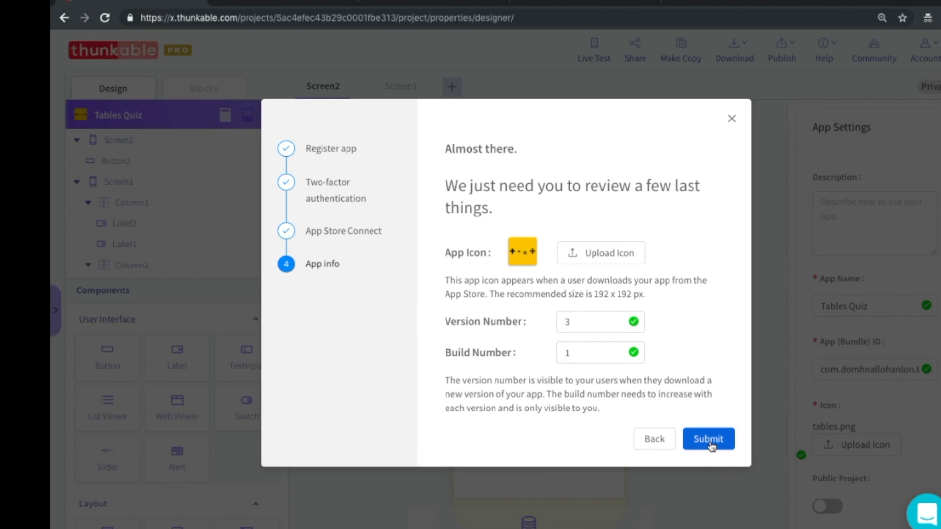